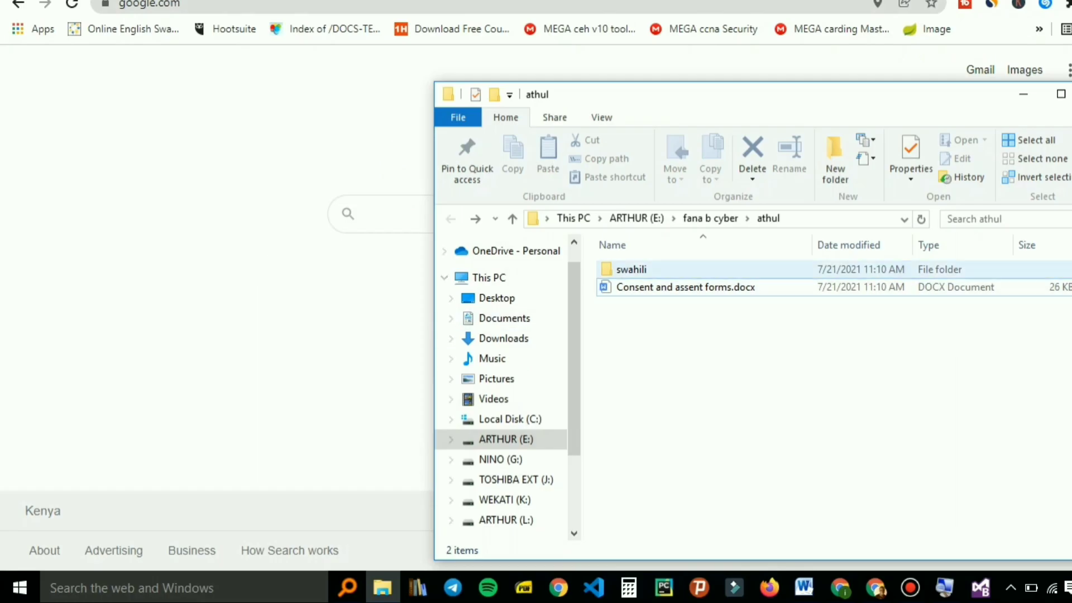
left_click(686, 287)
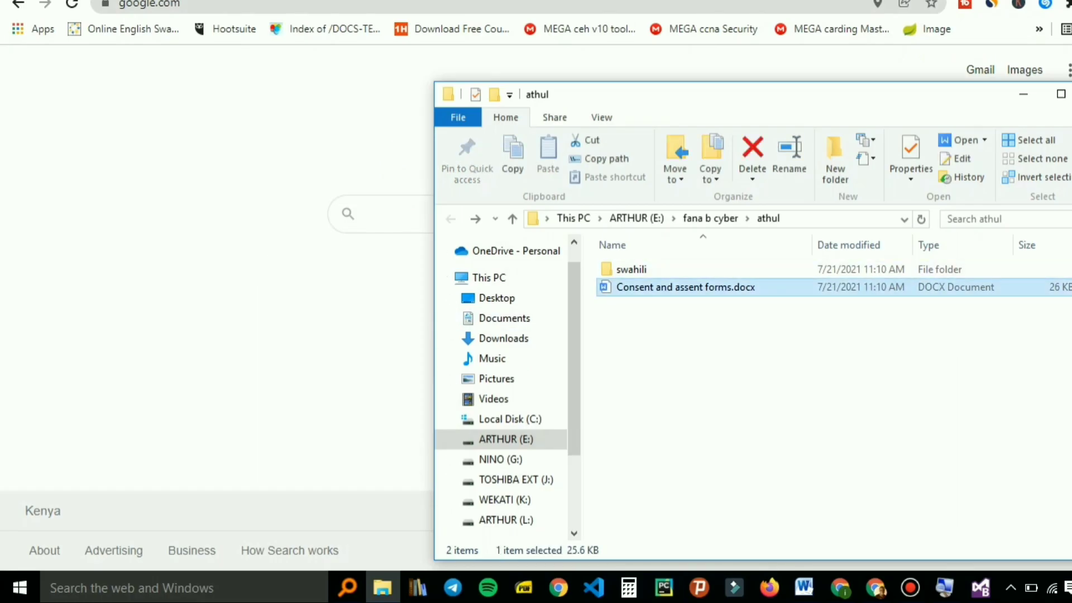
left_click(781, 380)
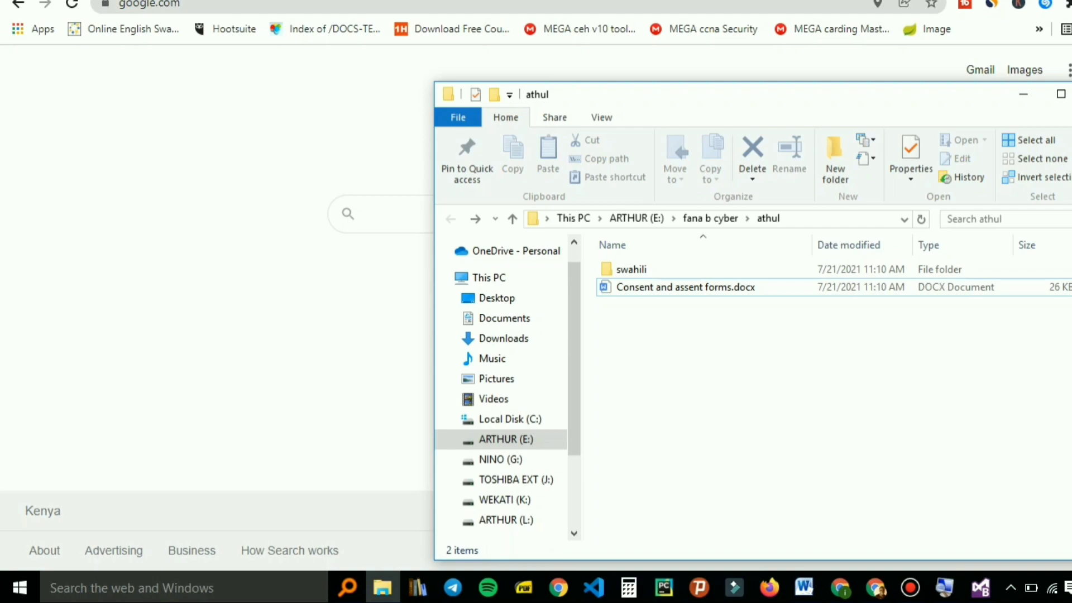
left_click(686, 287)
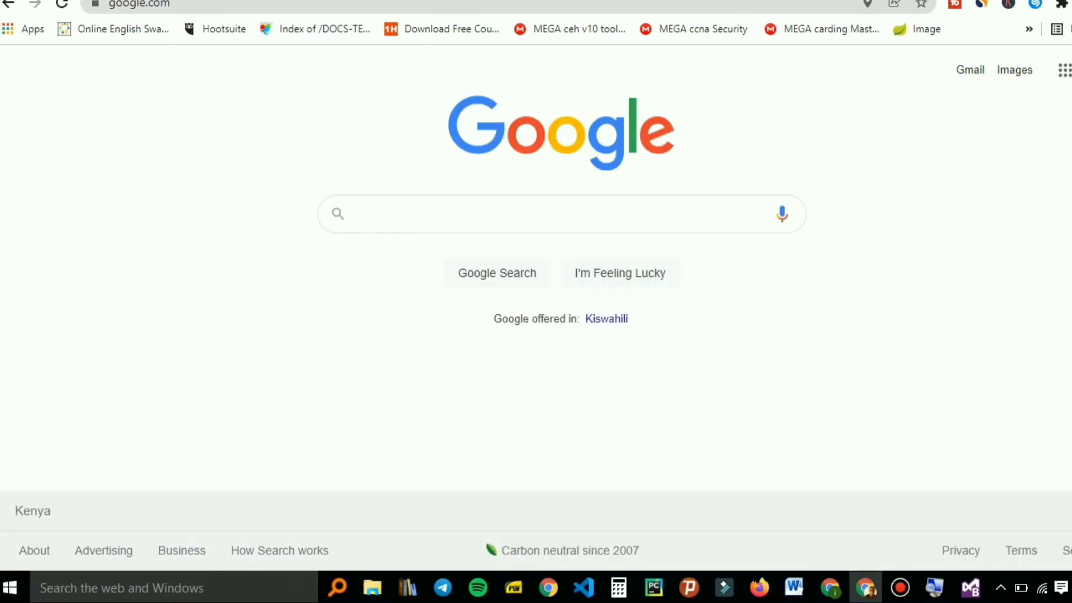
Step: Search Google for "pdf to word" and open iLovePDF's page for converting PDF to Word online
type("pdf to word")
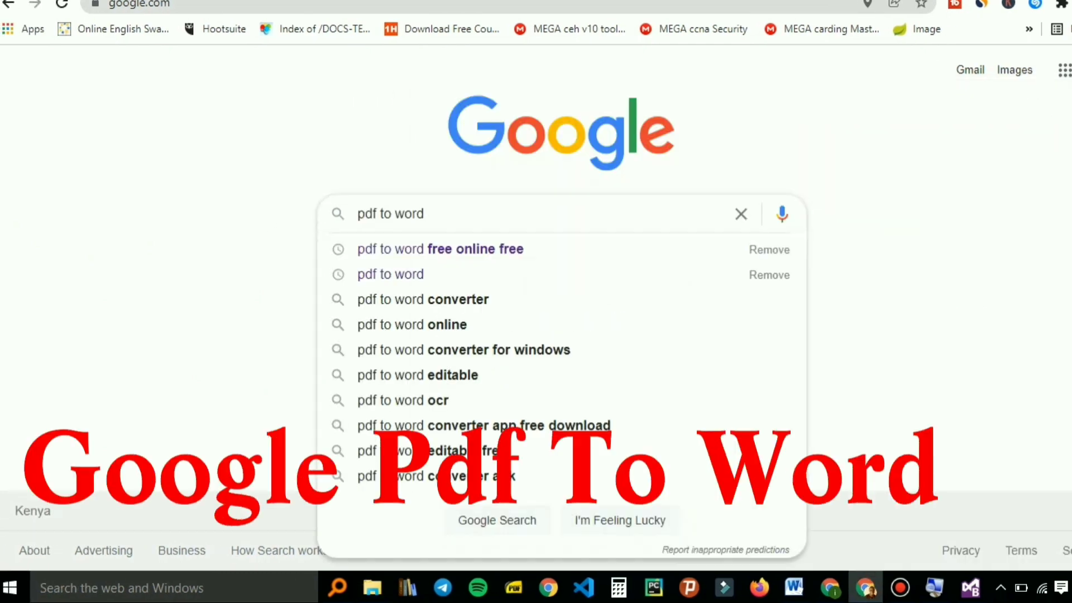
key("Return")
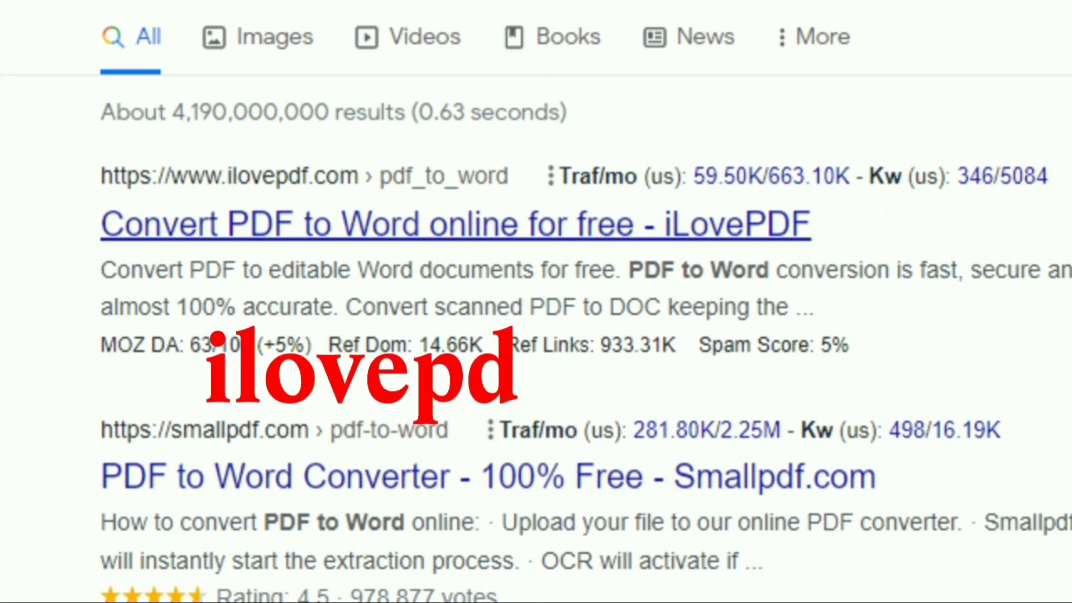
left_click(455, 225)
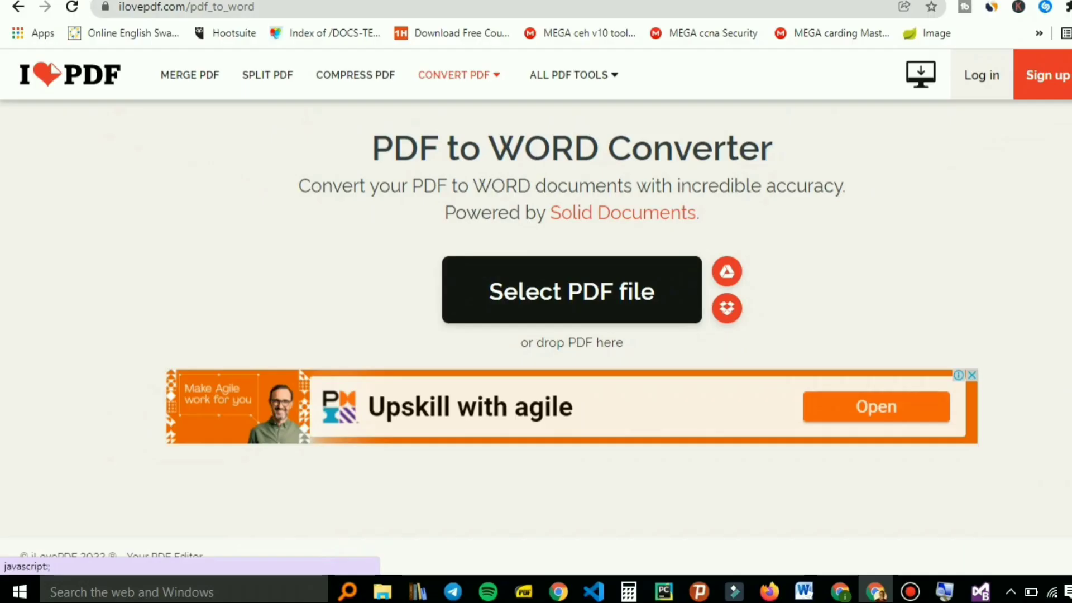
Step: Start choosing a file for the PDF to WORD converter and browse drive E: to the consent forms folder inside fana b cyber
left_click(534, 294)
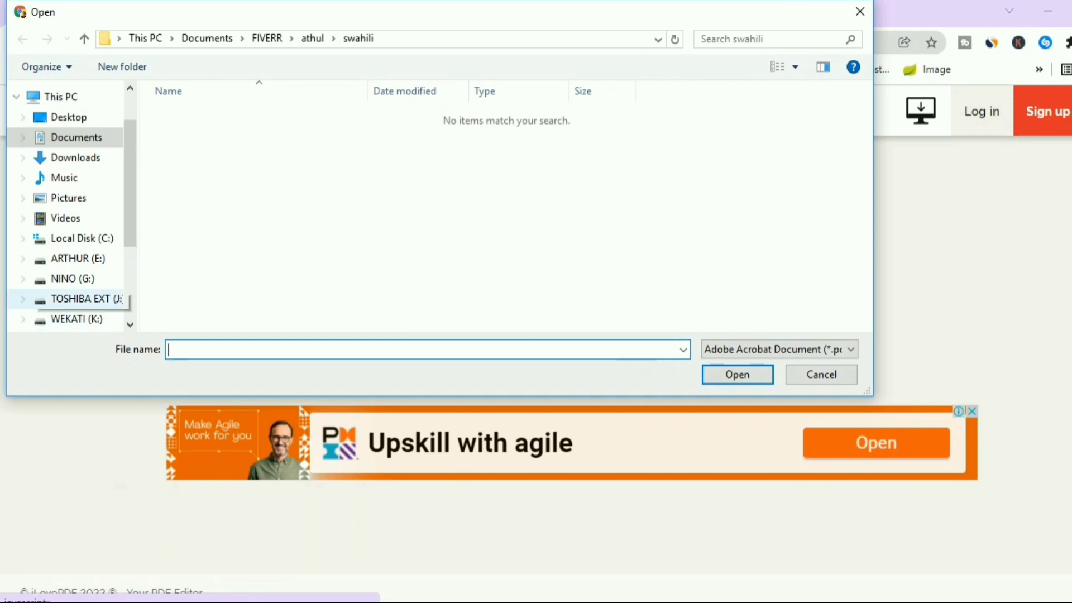
left_click(58, 259)
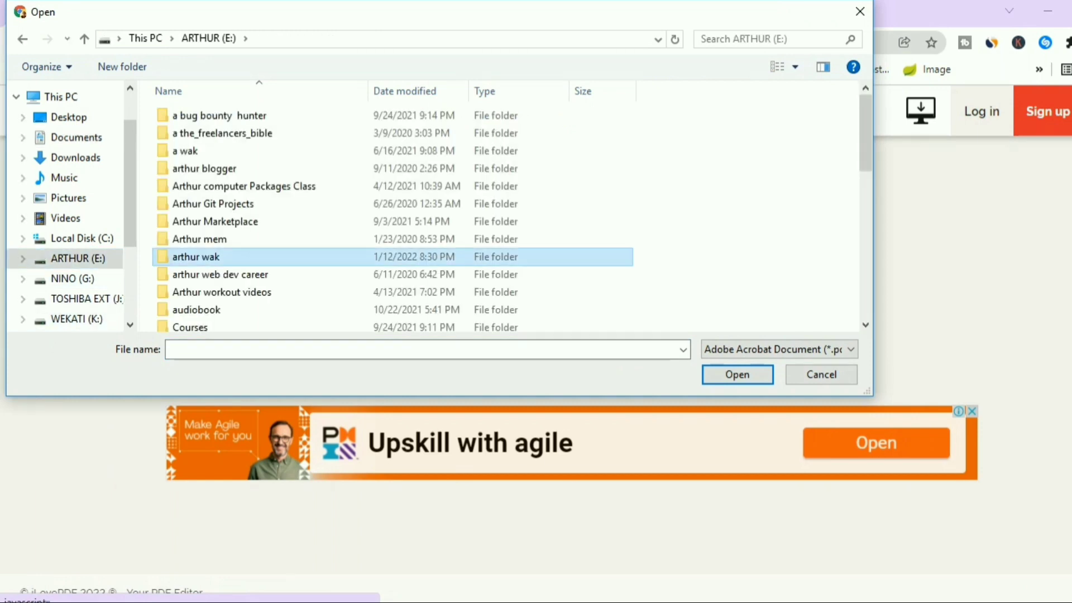
scroll(279, 112, "down", 5)
double_click(195, 128)
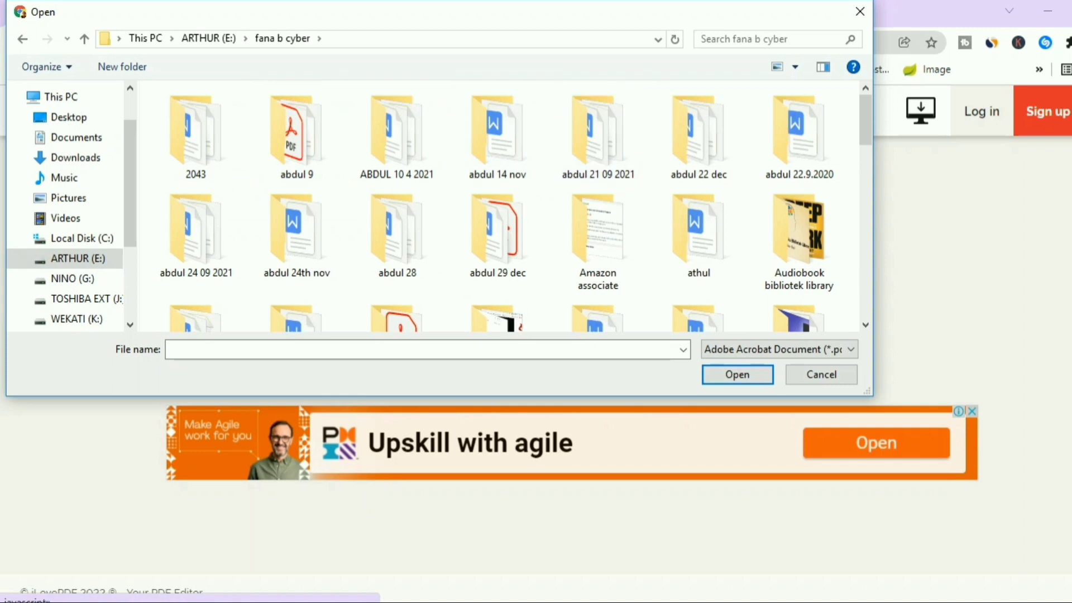
double_click(698, 235)
double_click(187, 115)
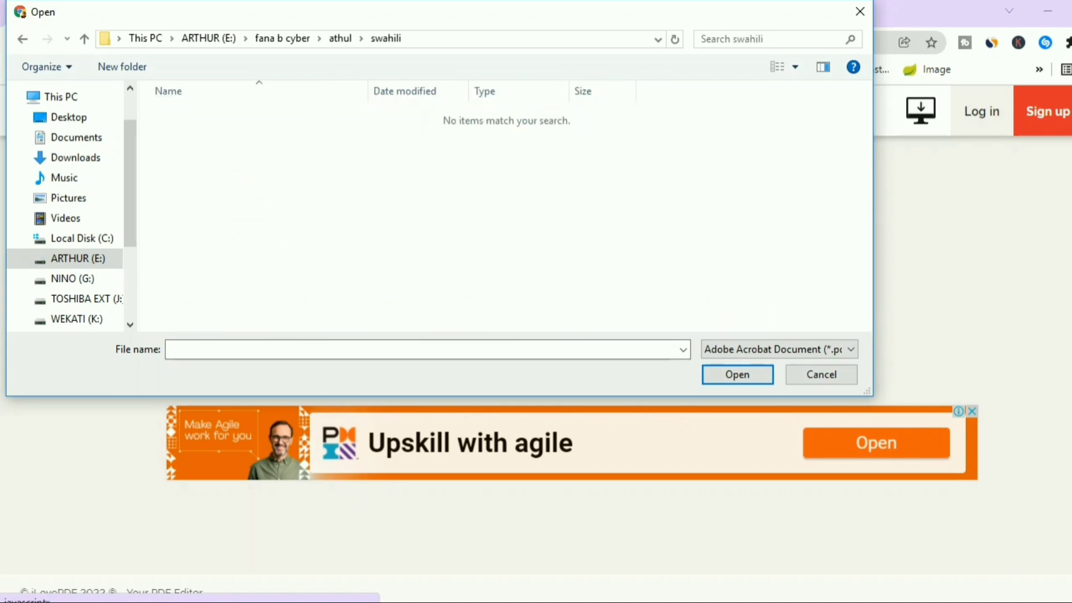
key("BackSpace")
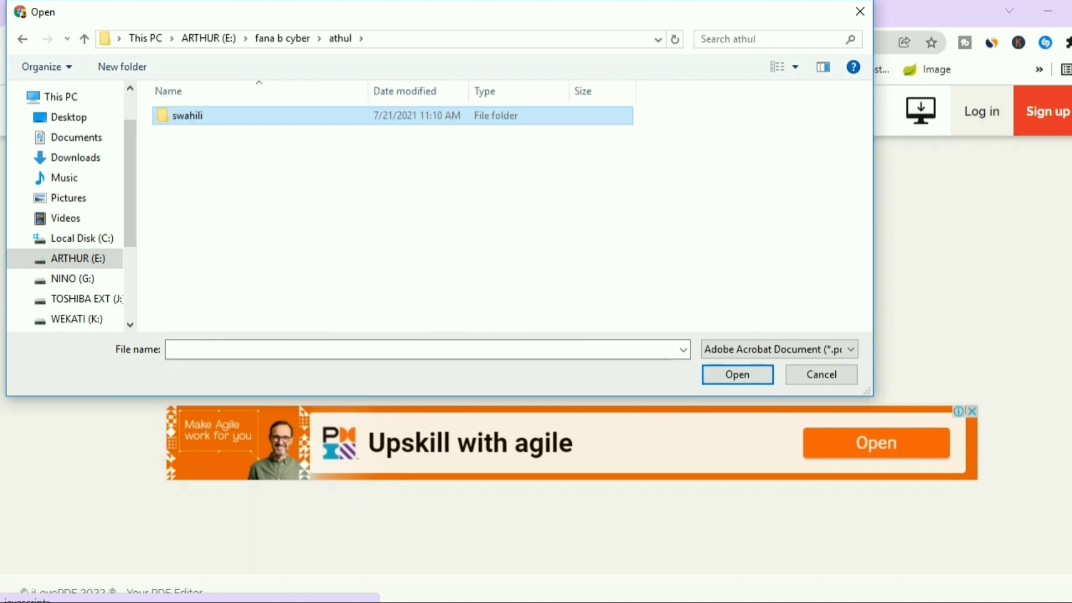
Step: List all file types and try to load Consent and assent forms.docx into the PDF to WORD converter
left_click(780, 350)
key("Down")
key("Return")
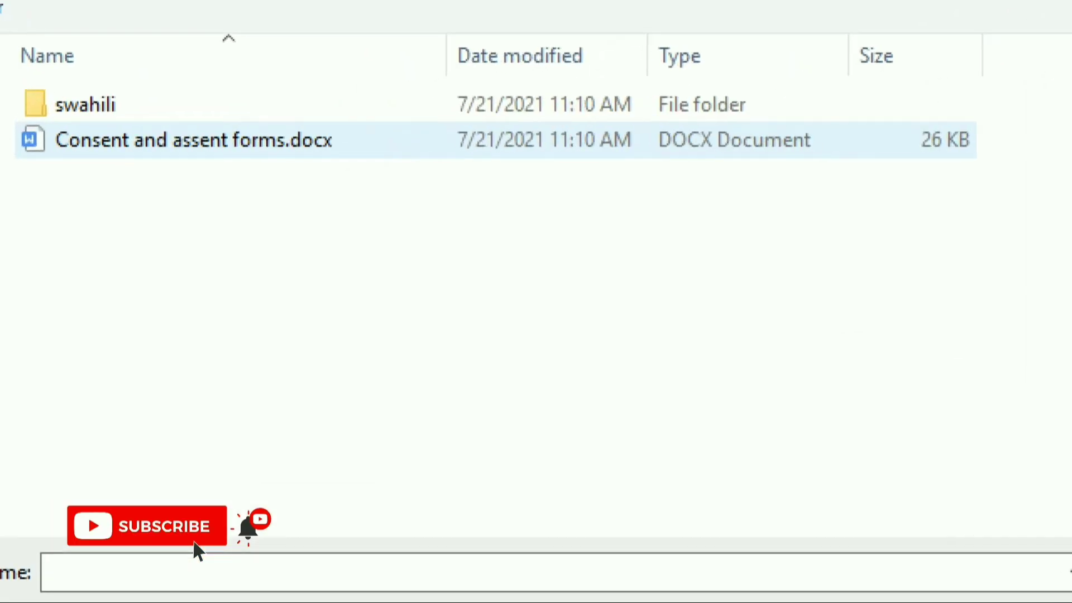
left_click(194, 140)
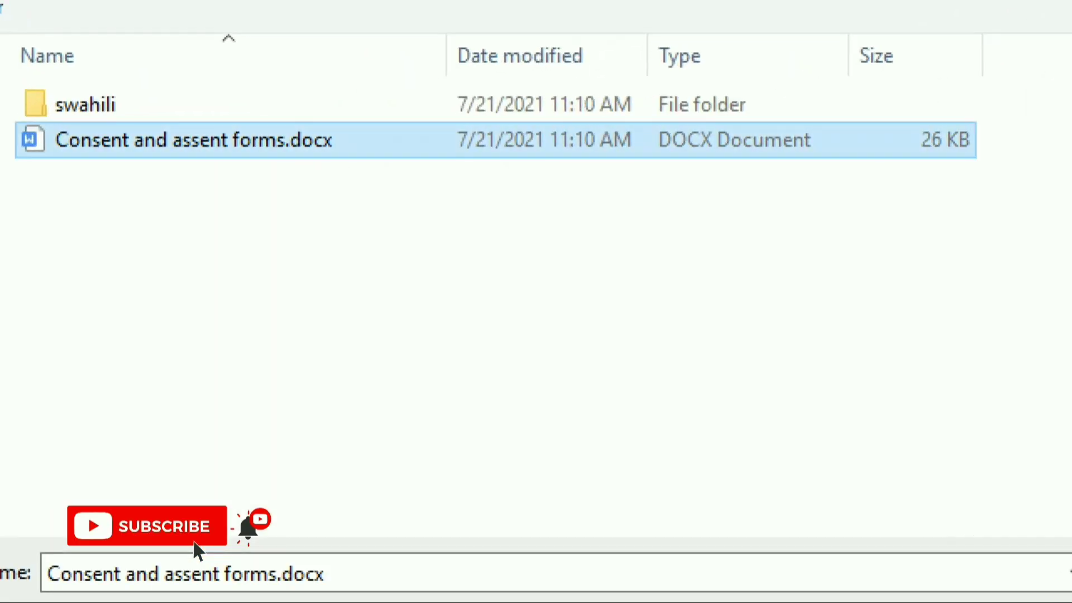
key("F2")
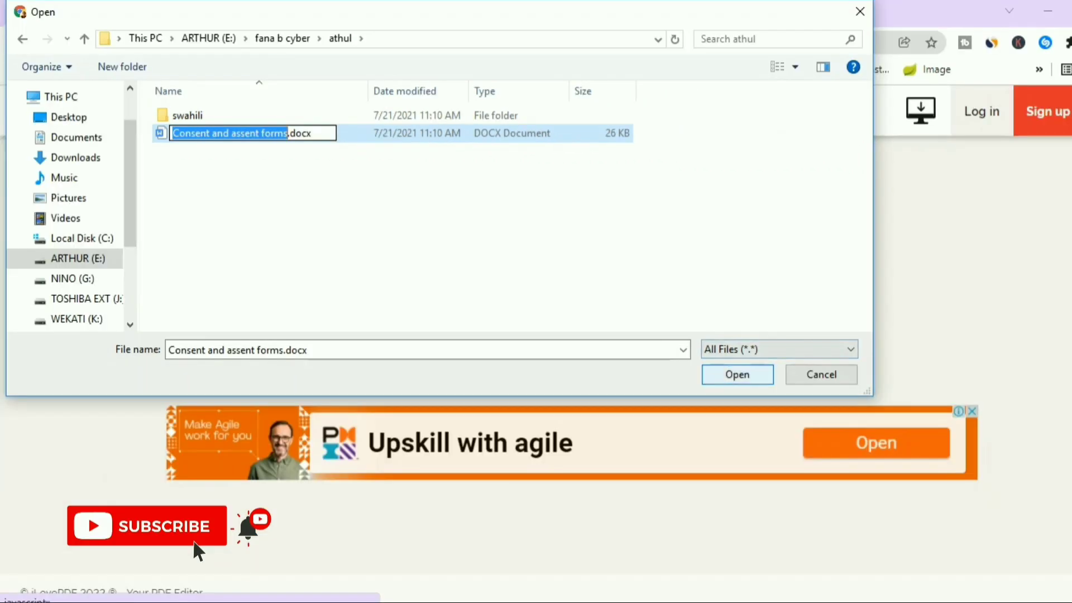
key("Escape")
key("Return")
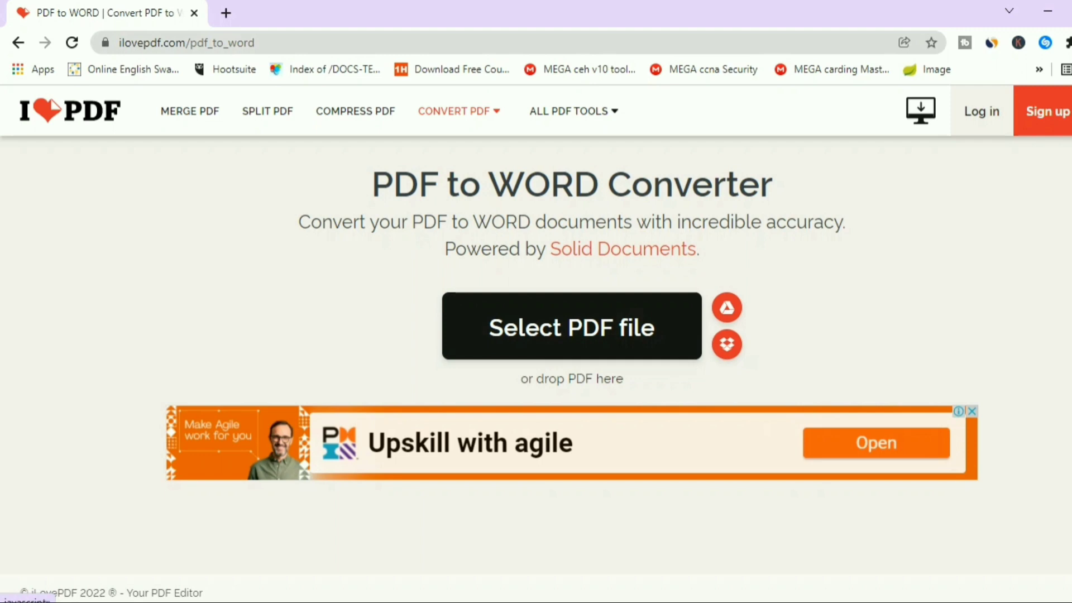
Step: Switch to the WORD to PDF converter and add Consent and assent forms.docx to it from File Explorer
mouse_move(460, 111)
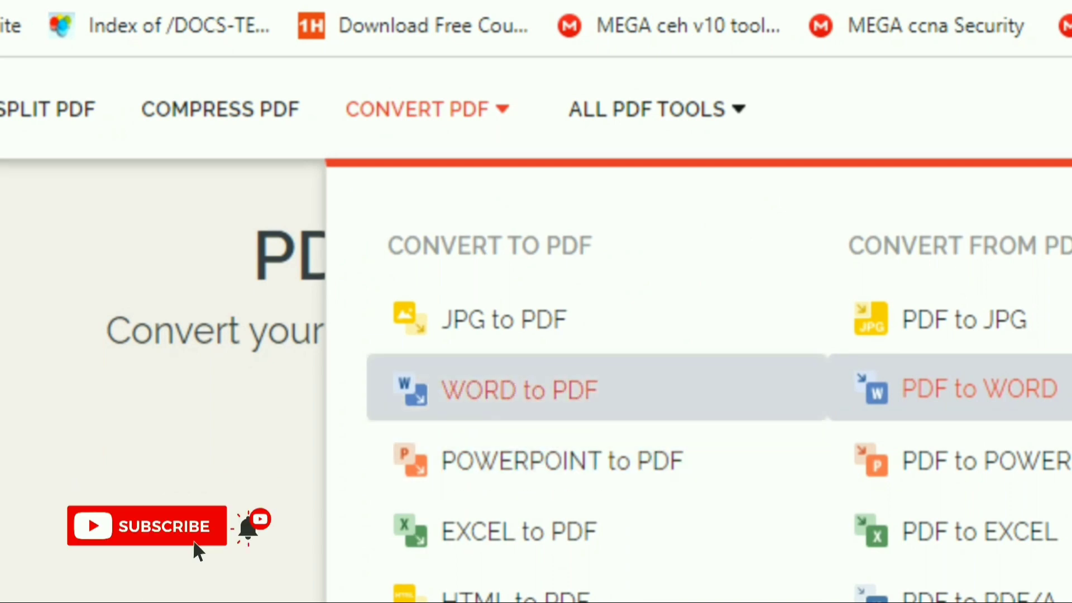
left_click(519, 390)
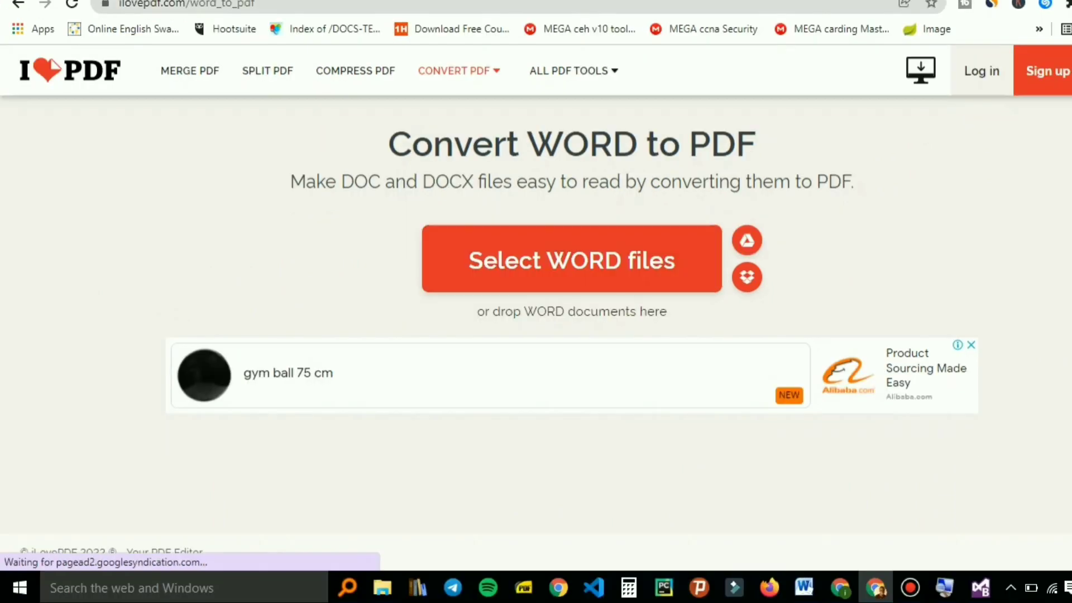
left_click(383, 587)
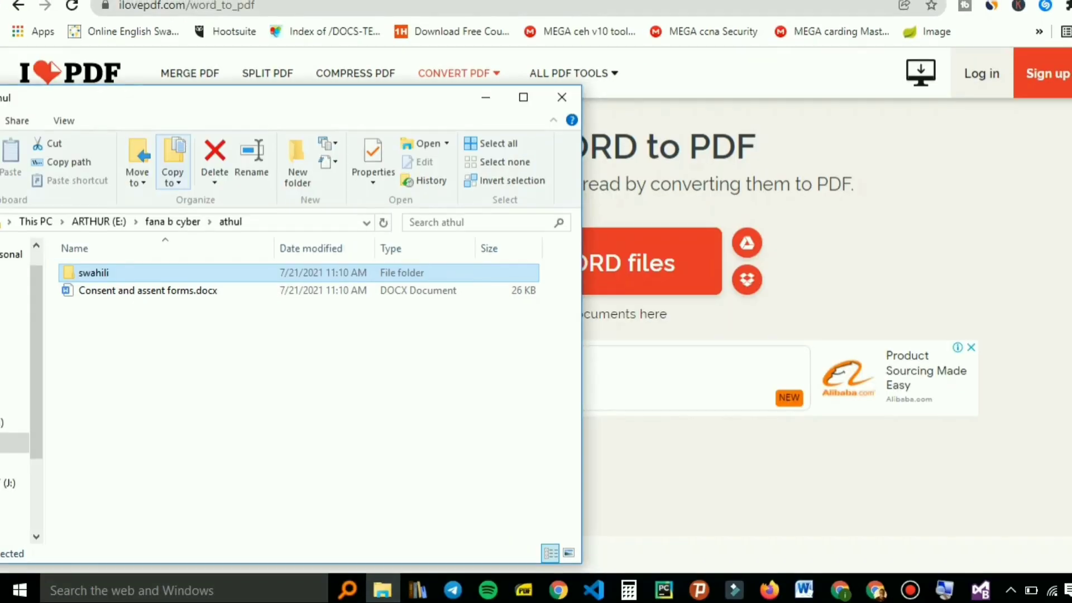
left_click_drag(223, 144, 843, 199)
left_click_drag(768, 392, 432, 299)
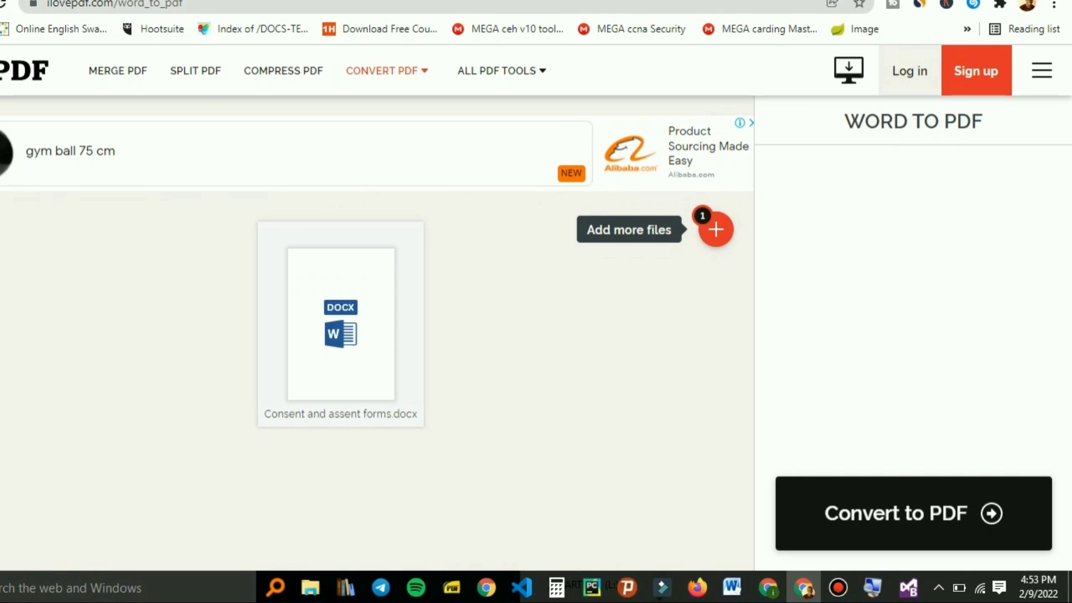
Step: Convert the added Word document to PDF and download the converted file
left_click(914, 513)
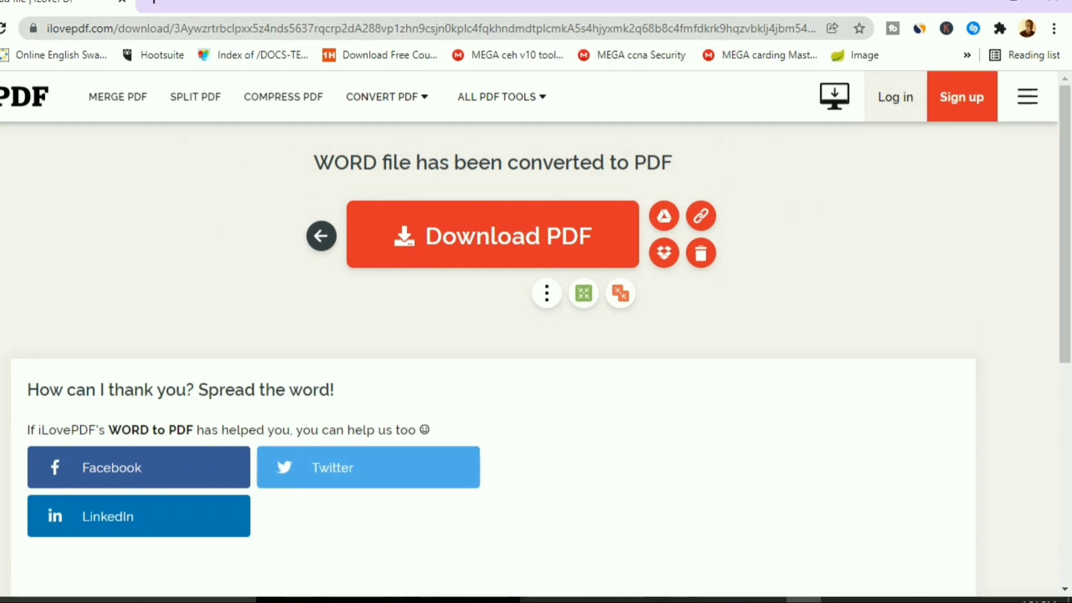
left_click(493, 234)
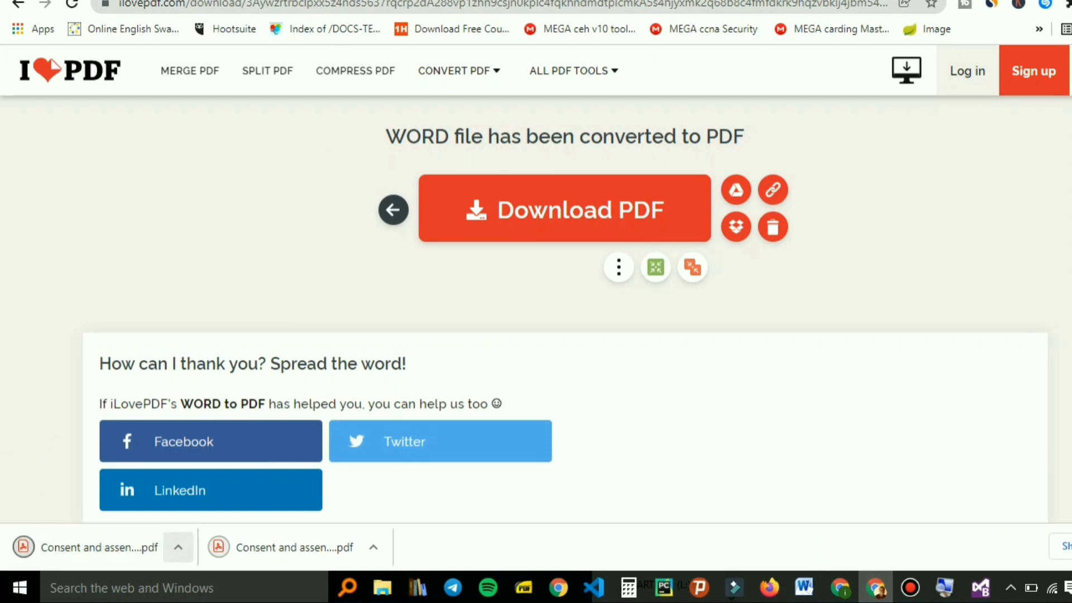
Step: Locate the downloaded Consent and assent forms (1).pdf on disk and move it into the folder holding the original Word document
left_click(179, 548)
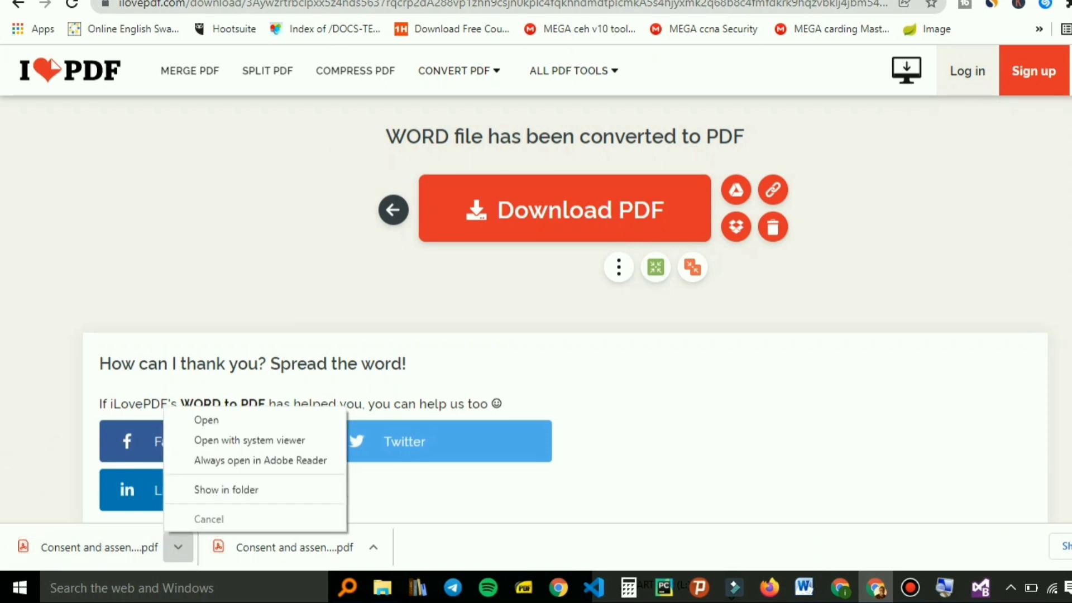
left_click(226, 489)
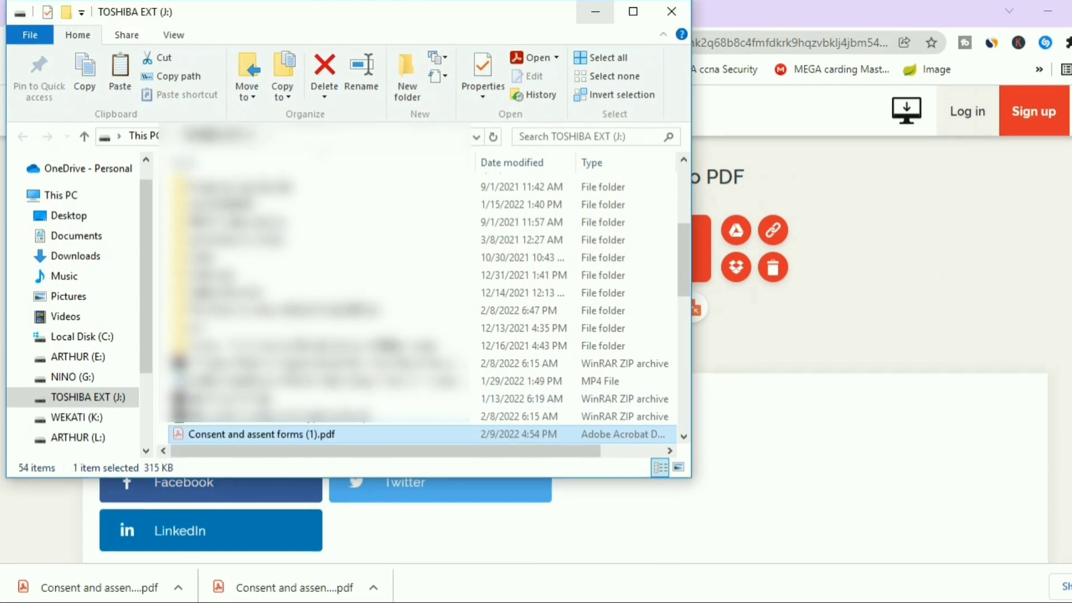
left_click(596, 12)
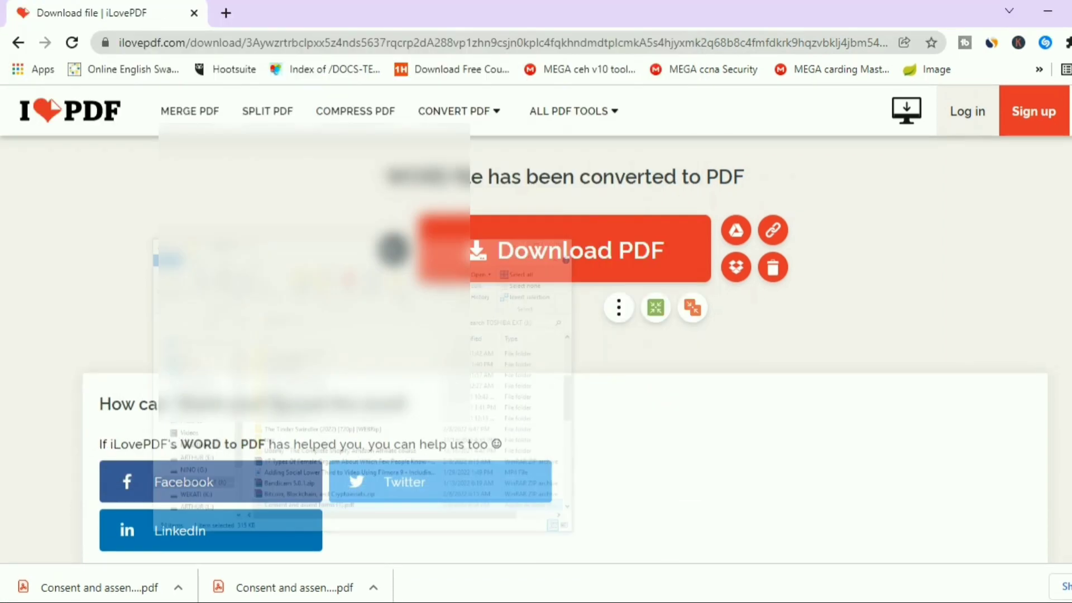
mouse_move(574, 111)
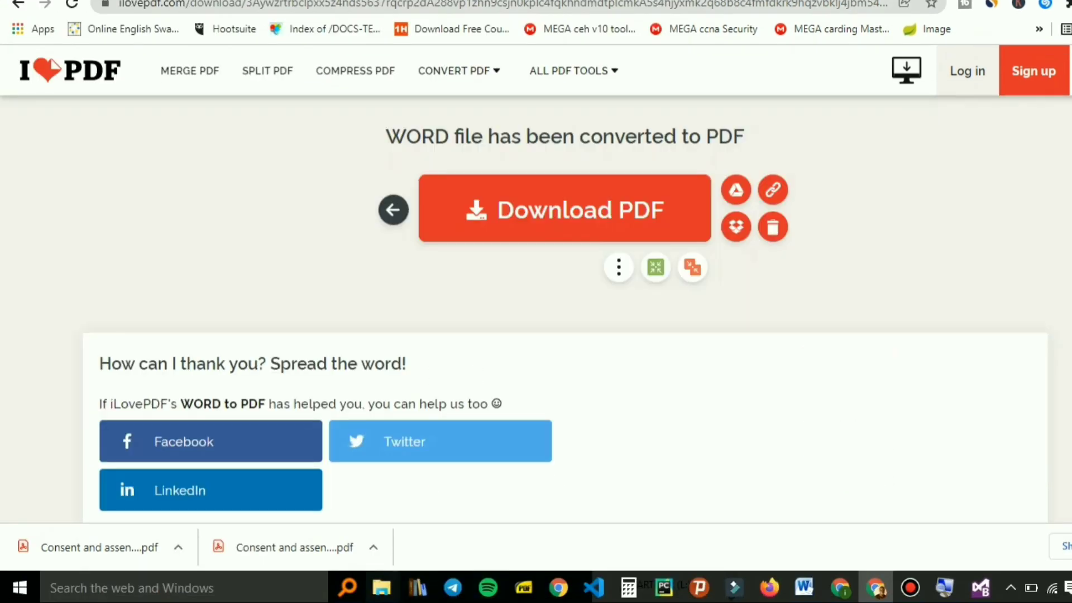
mouse_move(382, 602)
left_click(311, 519)
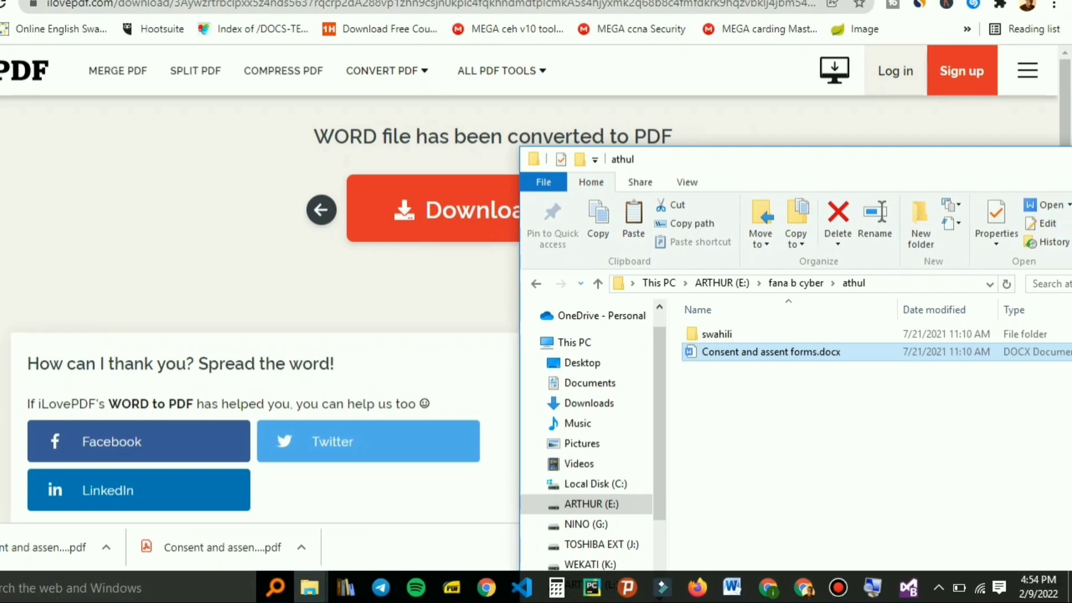
left_click_drag(710, 157, 396, 83)
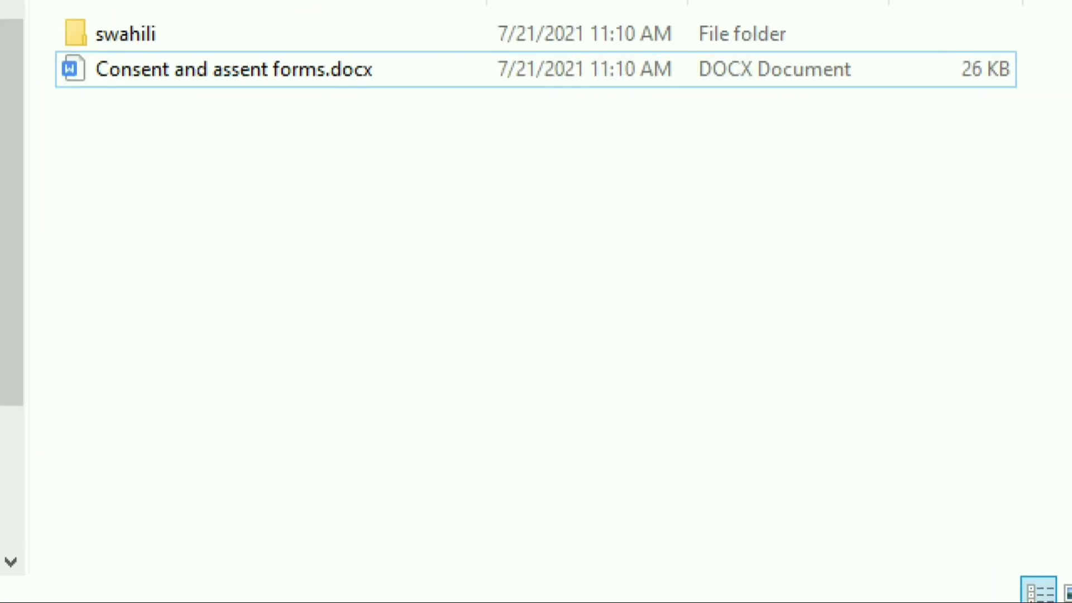
key("super")
key("super")
key("ctrl+v")
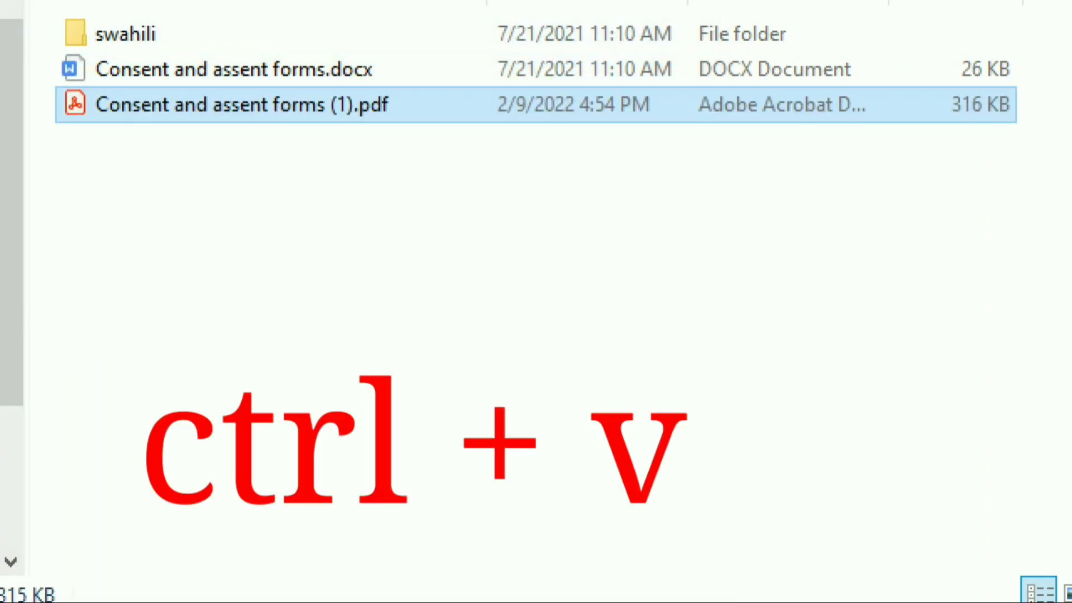
right_click(528, 355)
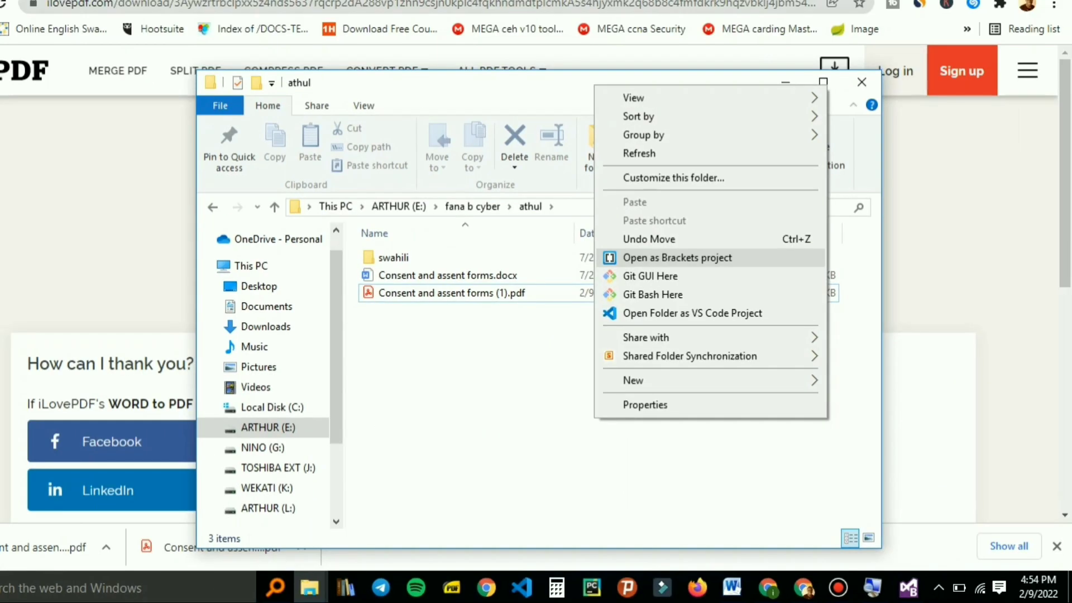
key("Escape")
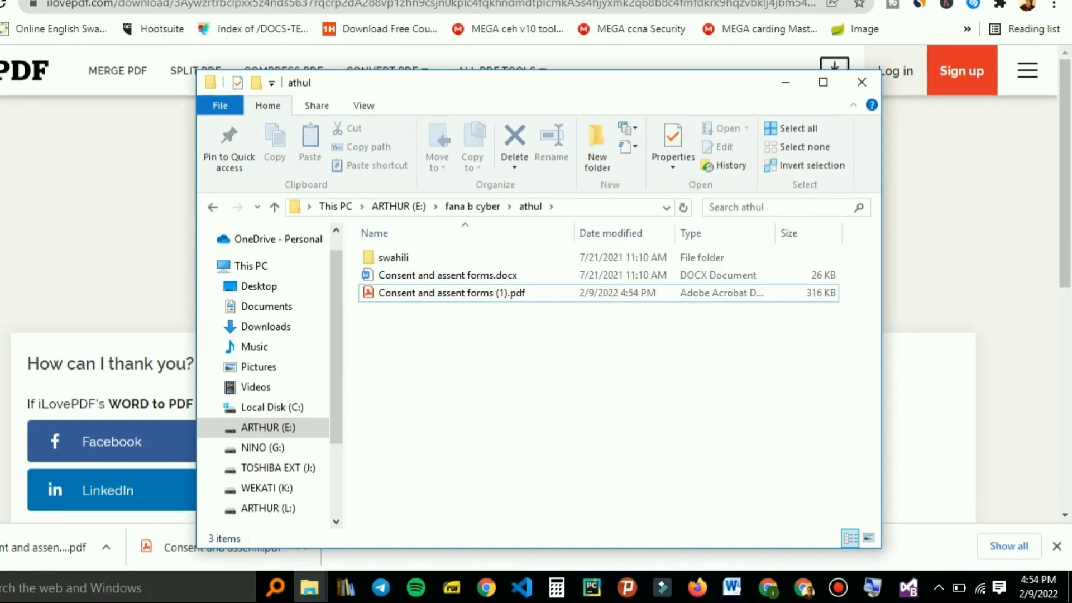
Step: Open Consent and assent forms (1).pdf in Adobe Acrobat Reader and snap its window to half of the screen
left_click(453, 293)
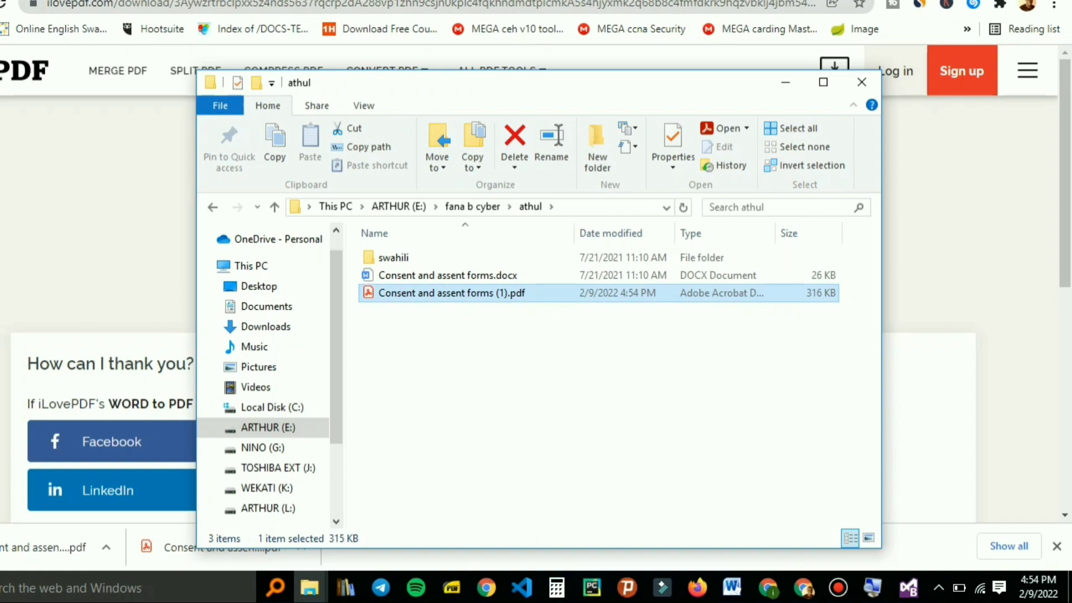
key("Return")
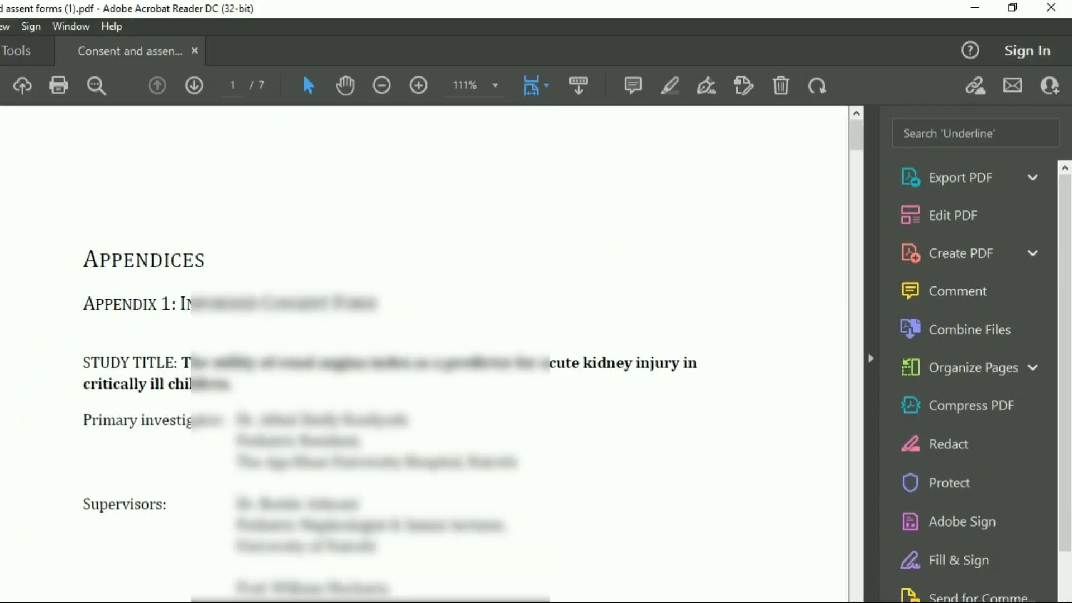
left_click_drag(502, 8, 1071, 246)
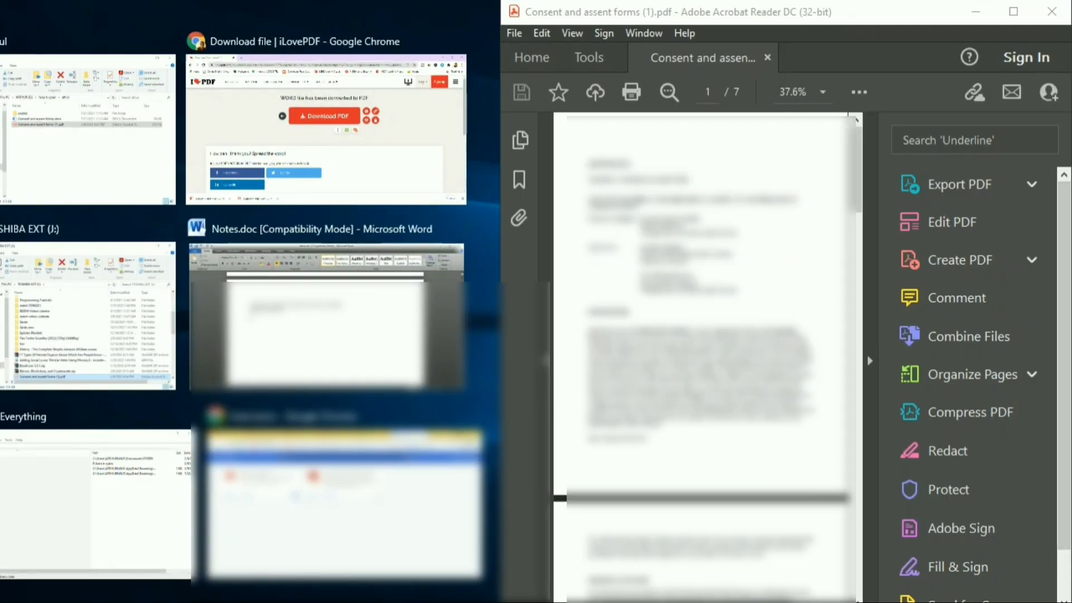
key("Escape")
Step: Open Consent and assent forms.docx from its folder in Microsoft Word and place it beside the PDF
left_click(435, 391)
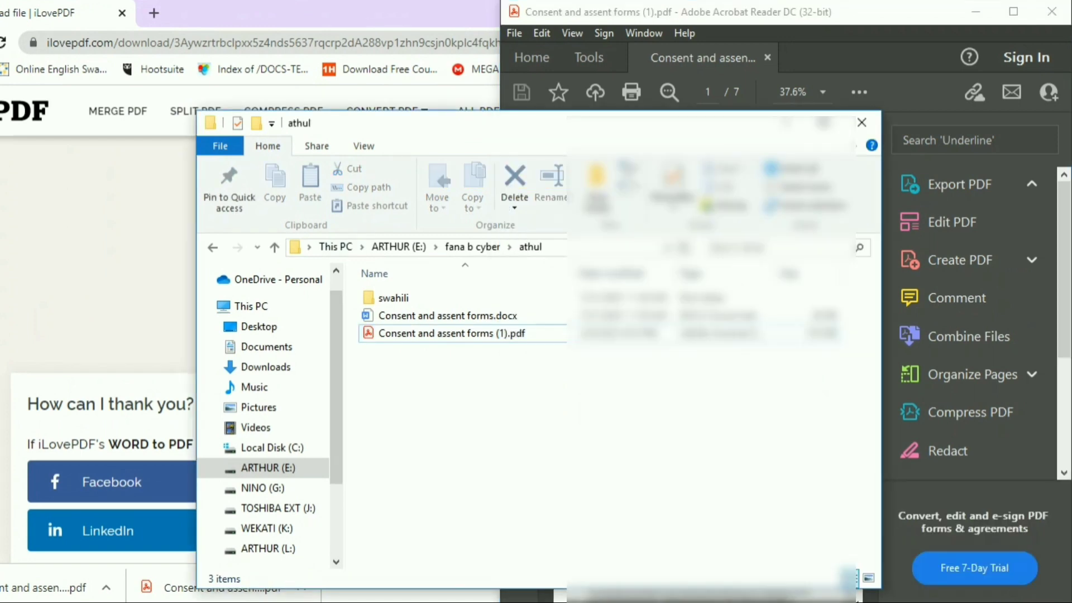
left_click(447, 316)
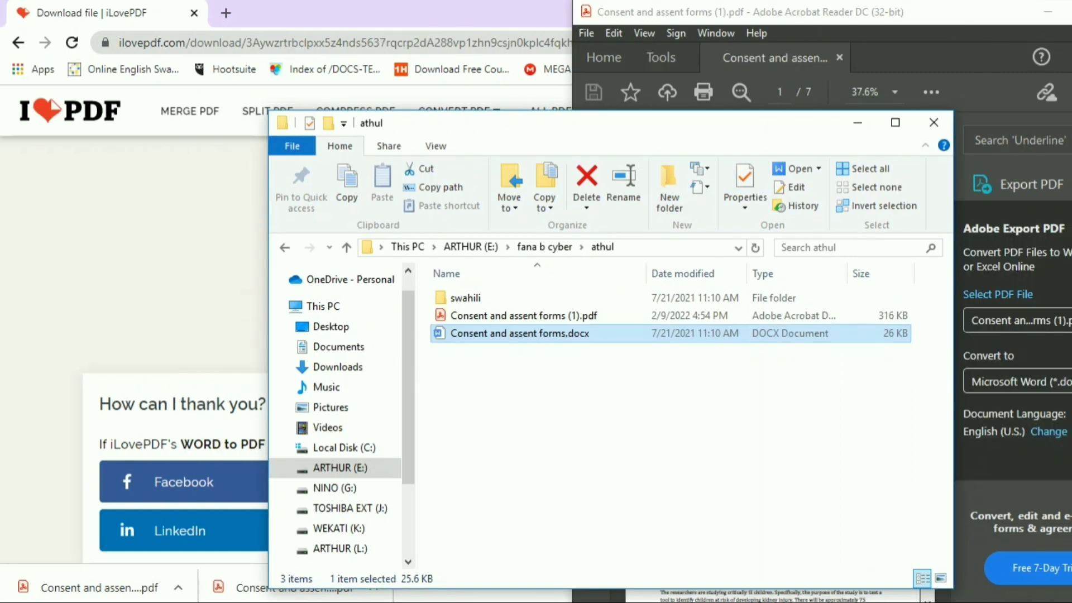
right_click(480, 333)
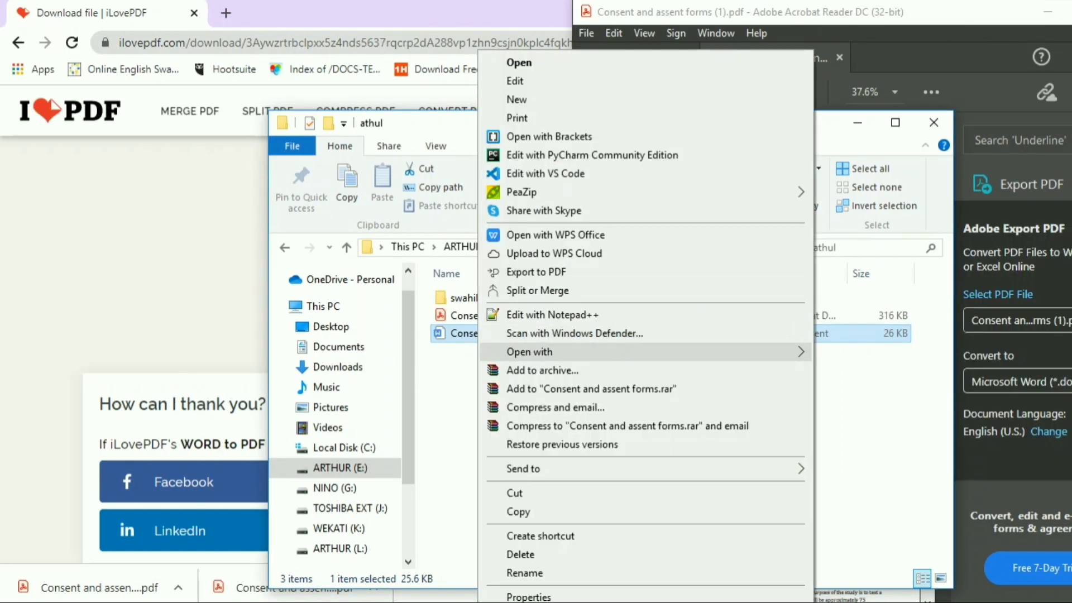
mouse_move(530, 352)
left_click(872, 353)
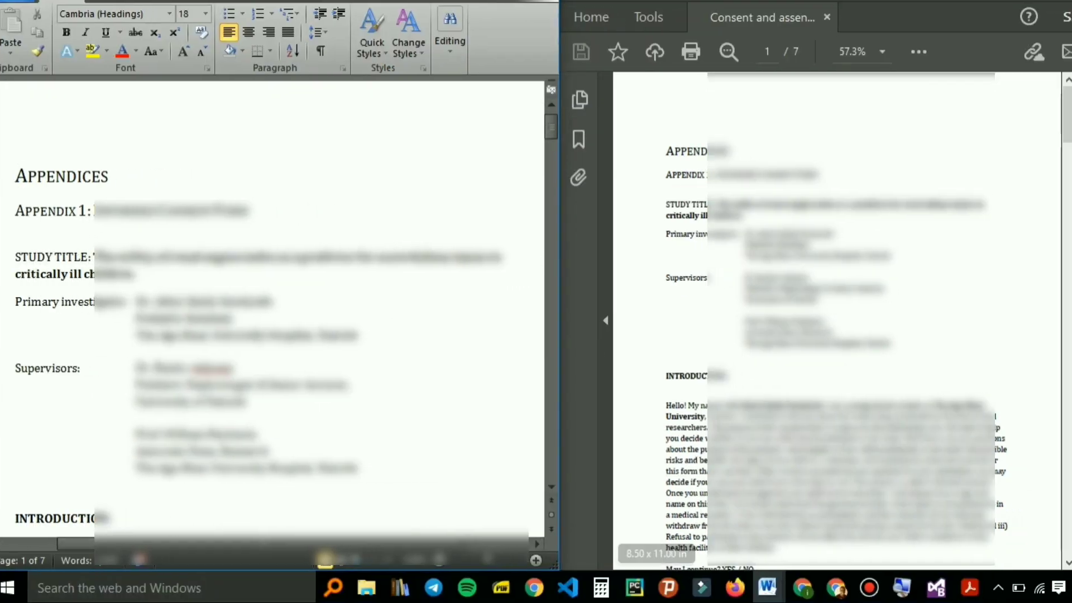
Step: Compare the opening pages of the Word document and the PDF side by side, through the PURPOSE OF THE STUDY section
scroll(838, 319, "down", 5)
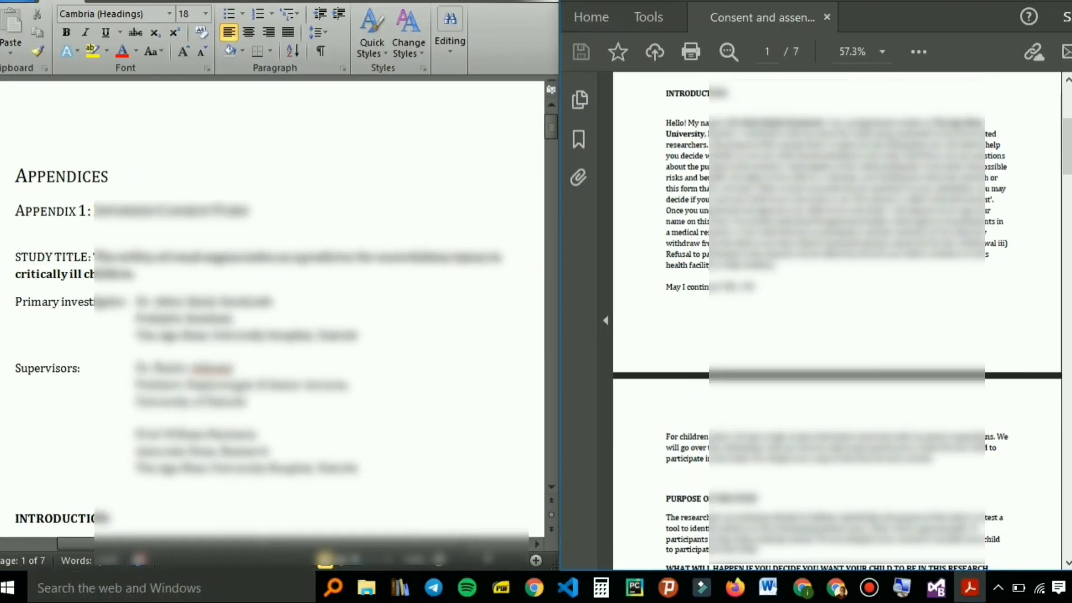
scroll(274, 307, "down", 3)
scroll(274, 308, "down", 3)
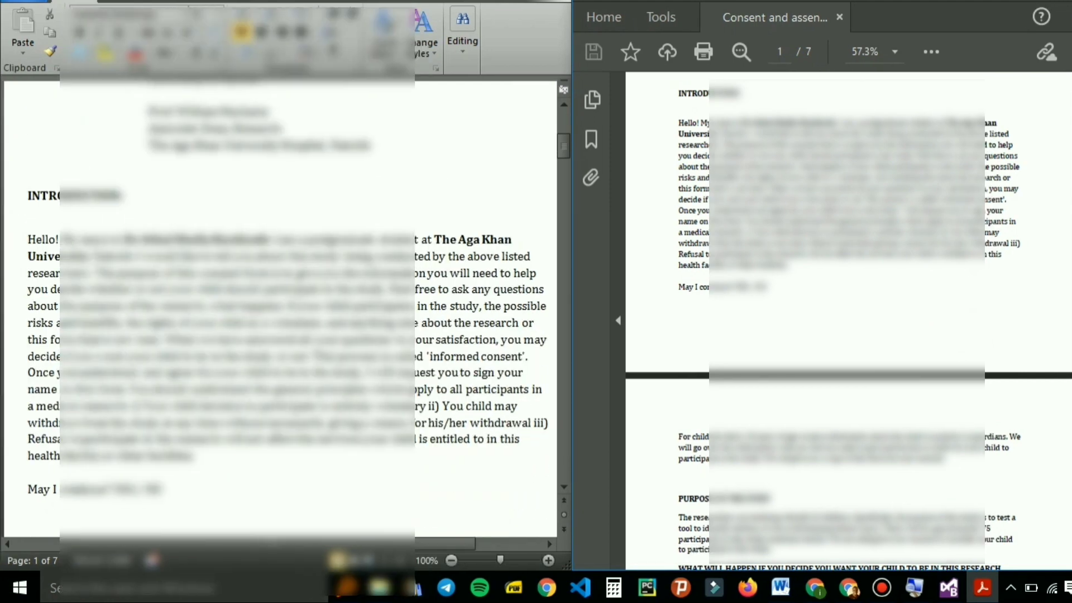
scroll(251, 307, "down", 2)
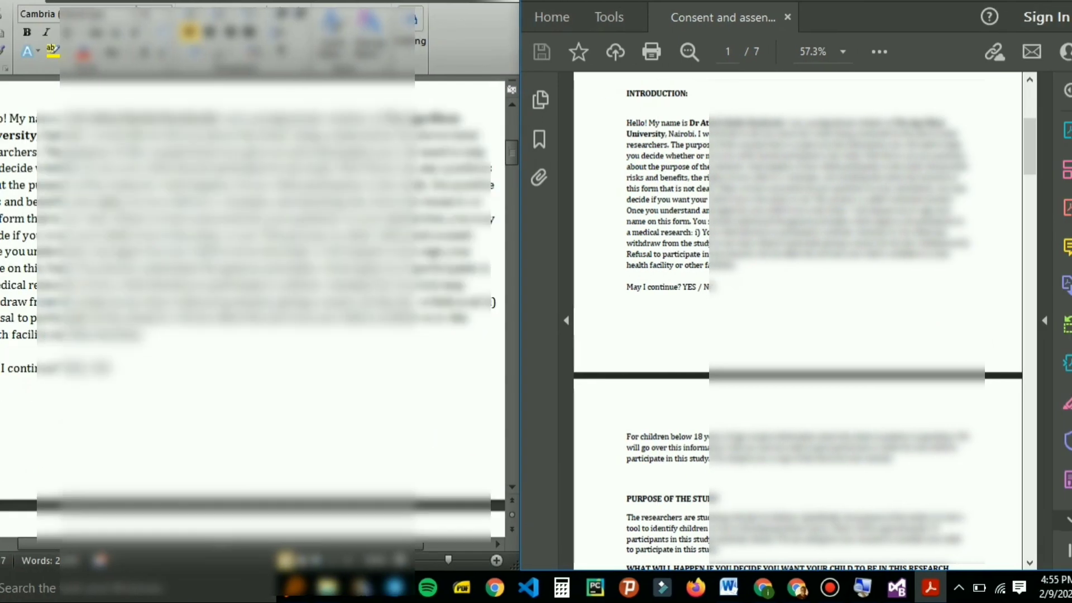
scroll(790, 318, "down", 2)
scroll(799, 321, "up", 1)
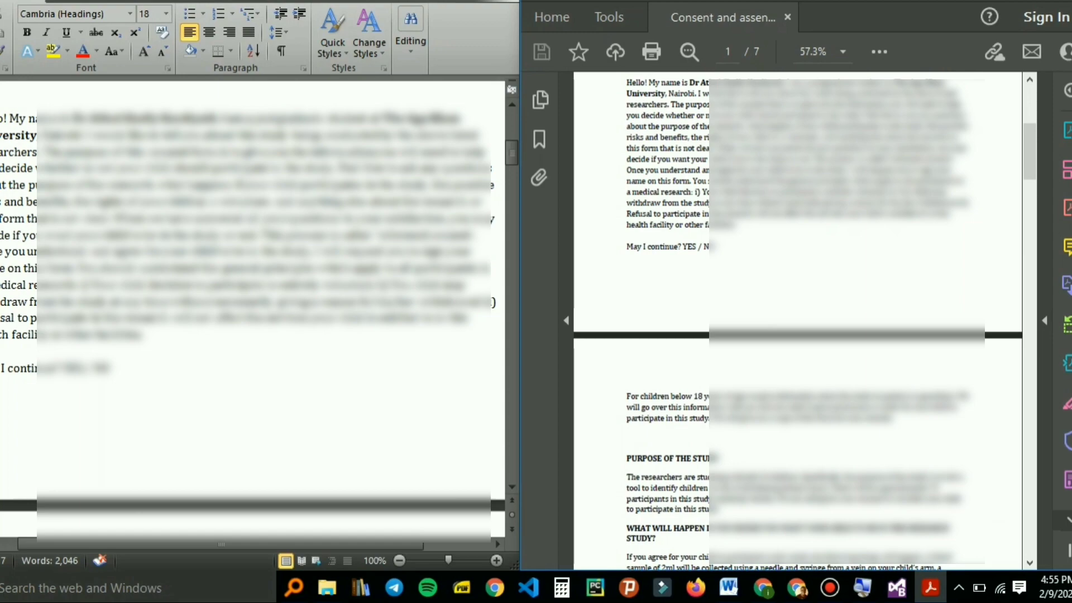
scroll(798, 322, "down", 6)
scroll(229, 307, "down", 4)
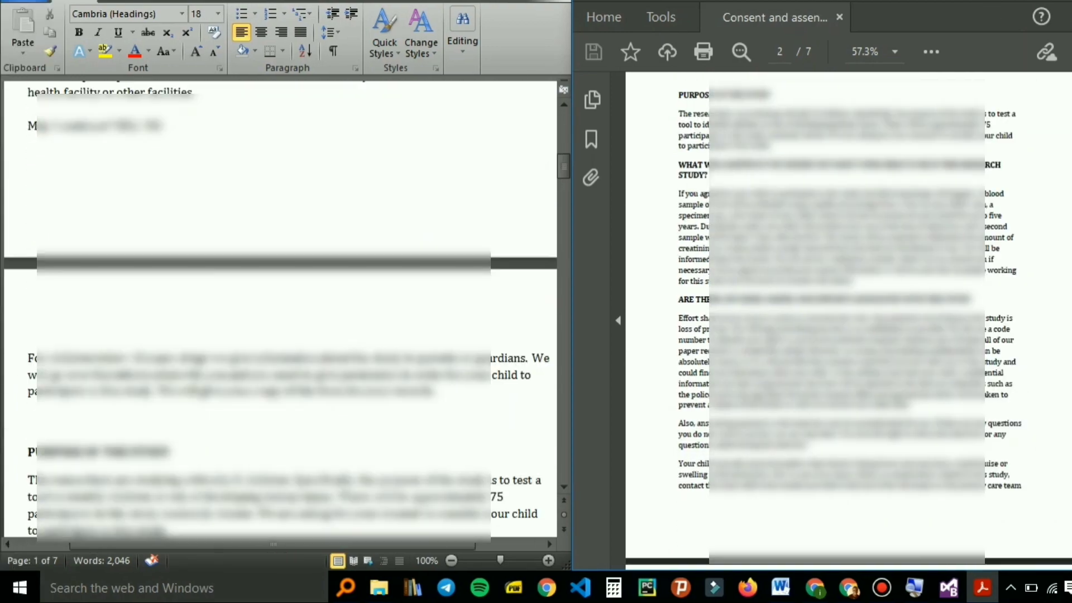
scroll(279, 307, "down", 4)
scroll(279, 307, "down", 3)
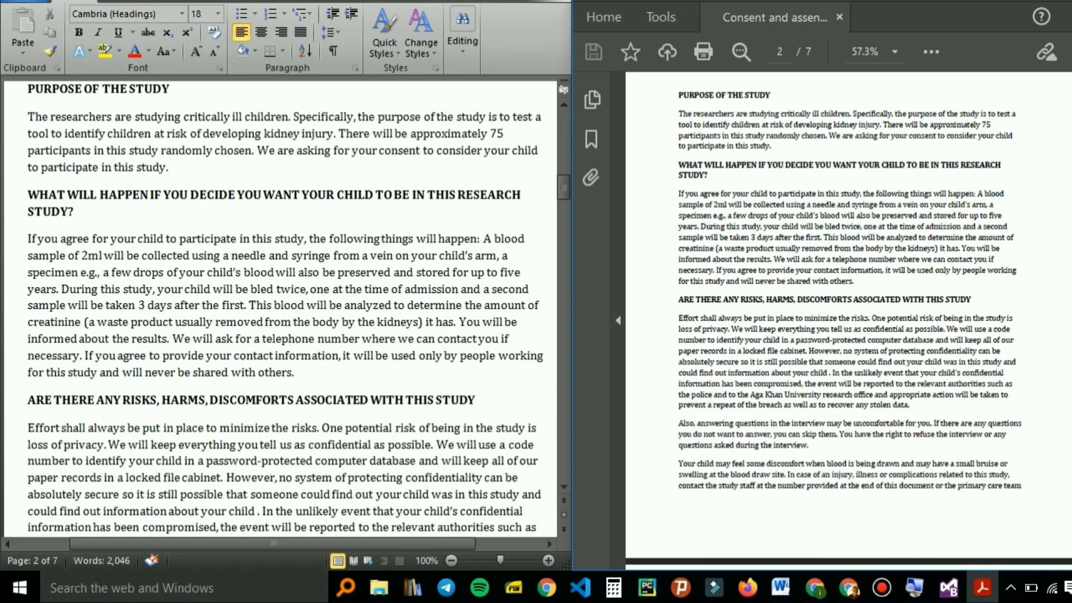
Step: Examine the remaining pages of the PDF through to its last page and check them against the Word document
scroll(849, 321, "down", 10)
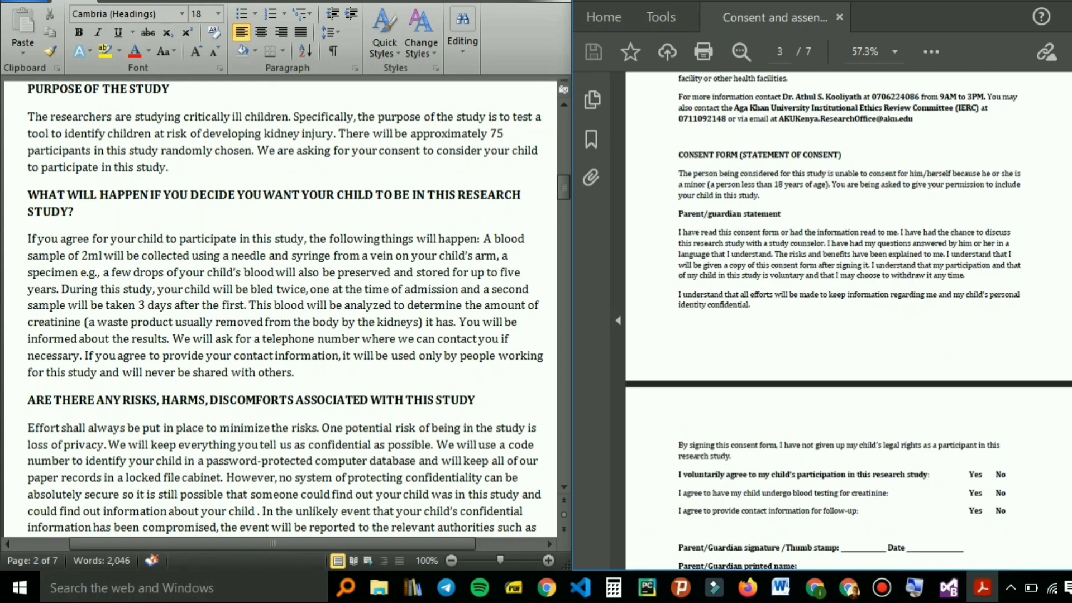
scroll(849, 321, "down", 10)
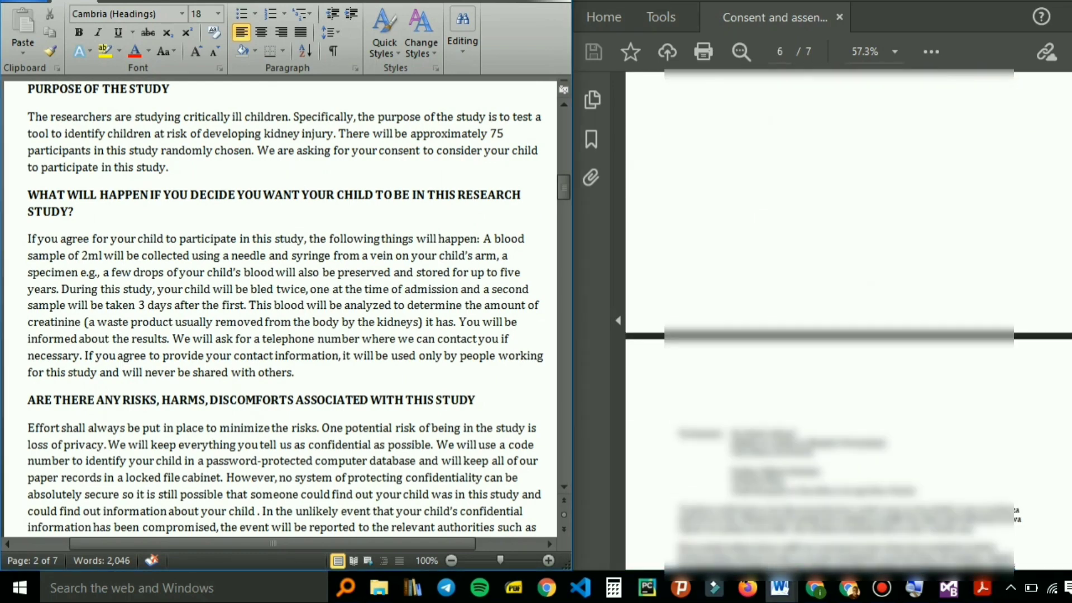
scroll(280, 307, "down", 12)
scroll(279, 307, "down", 8)
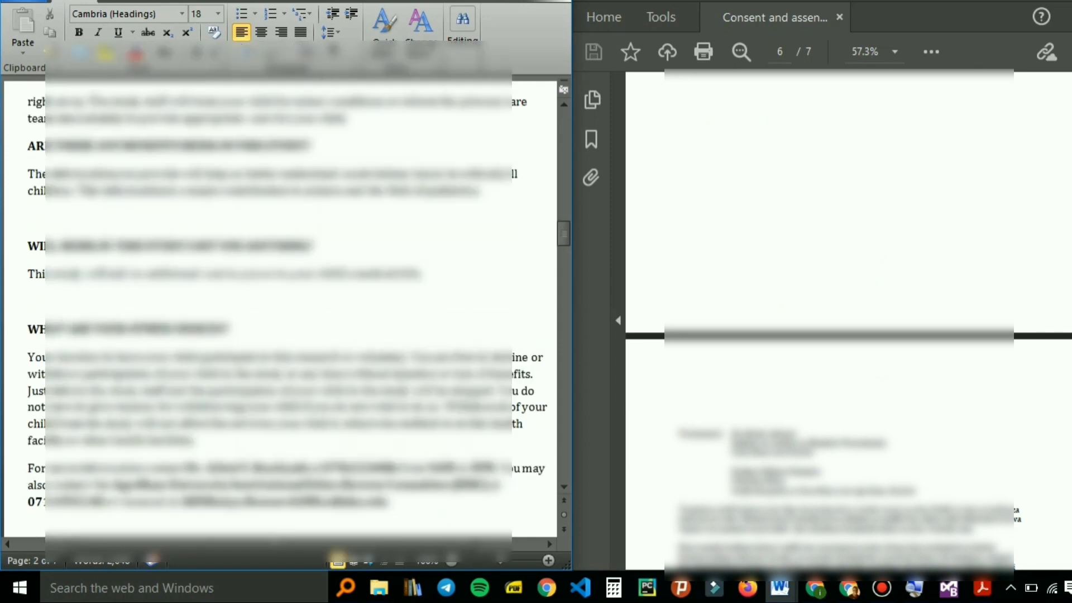
left_click(849, 321)
scroll(849, 321, "down", 5)
scroll(837, 321, "down", 3)
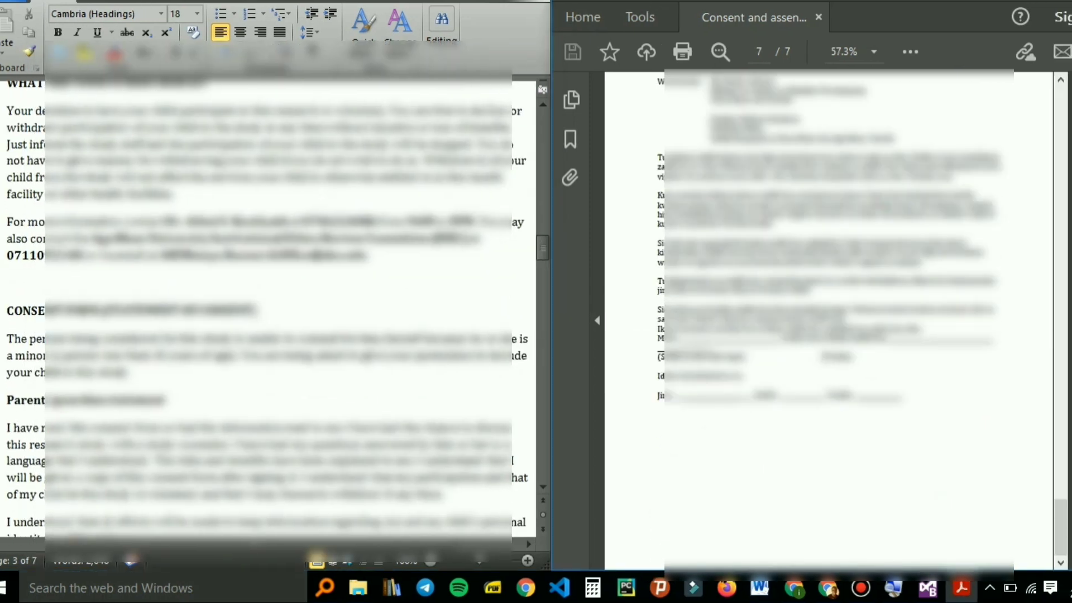
scroll(279, 307, "down", 10)
scroll(279, 307, "down", 6)
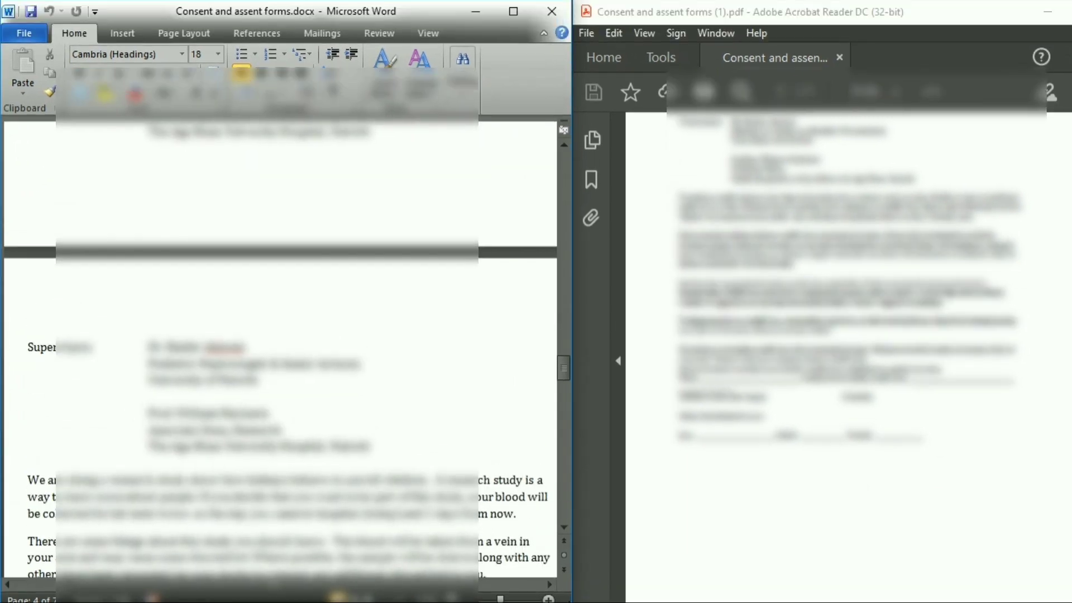
Step: Close the Word document and the PDF, and reopen Consent and assent forms (1).pdf from its folder
left_click(552, 11)
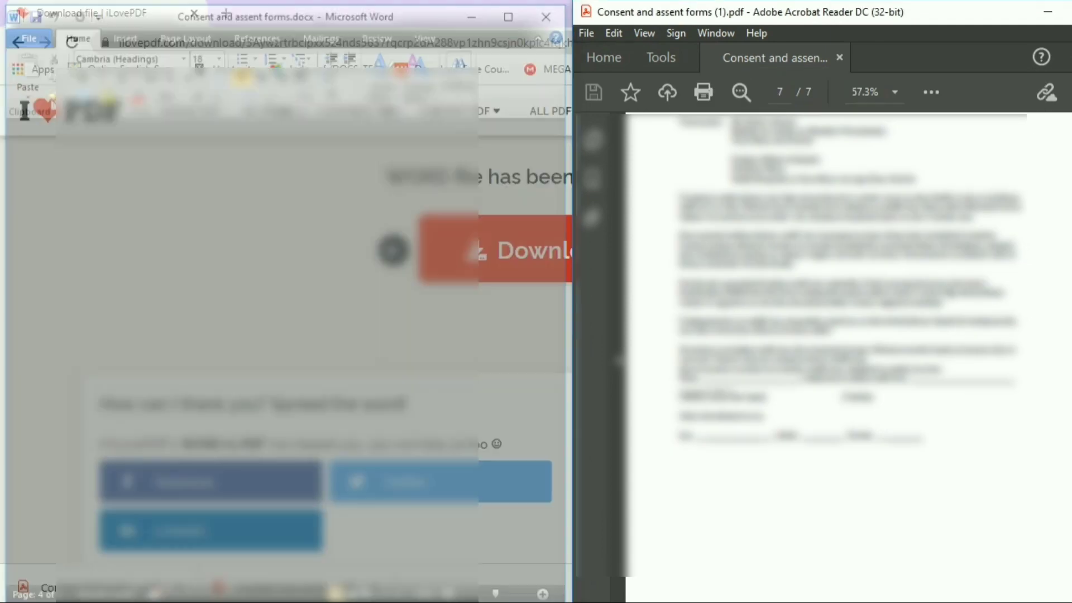
key("alt+F4")
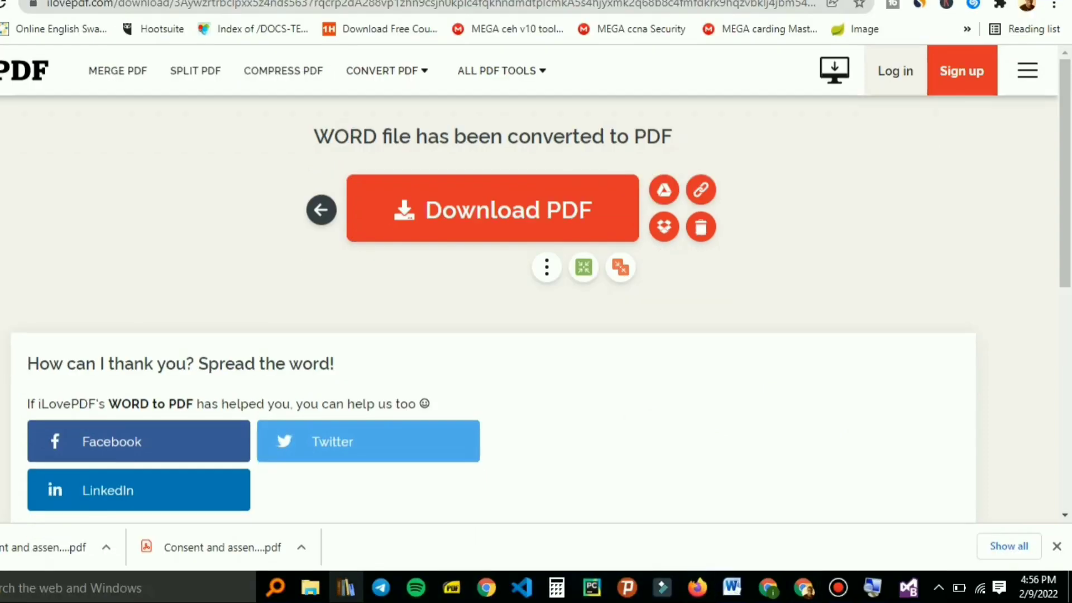
mouse_move(310, 587)
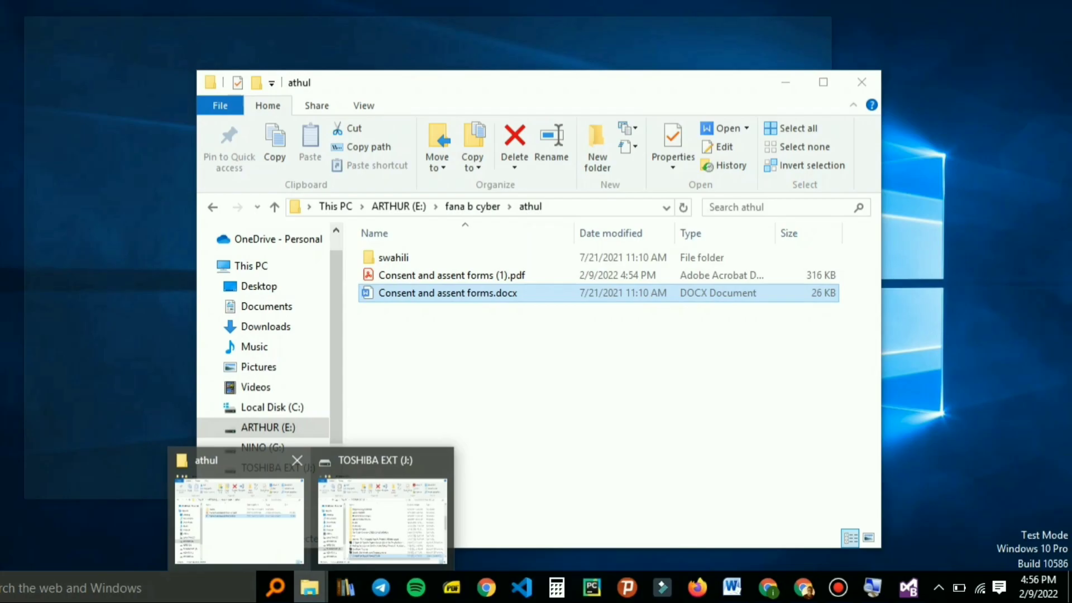
left_click(240, 519)
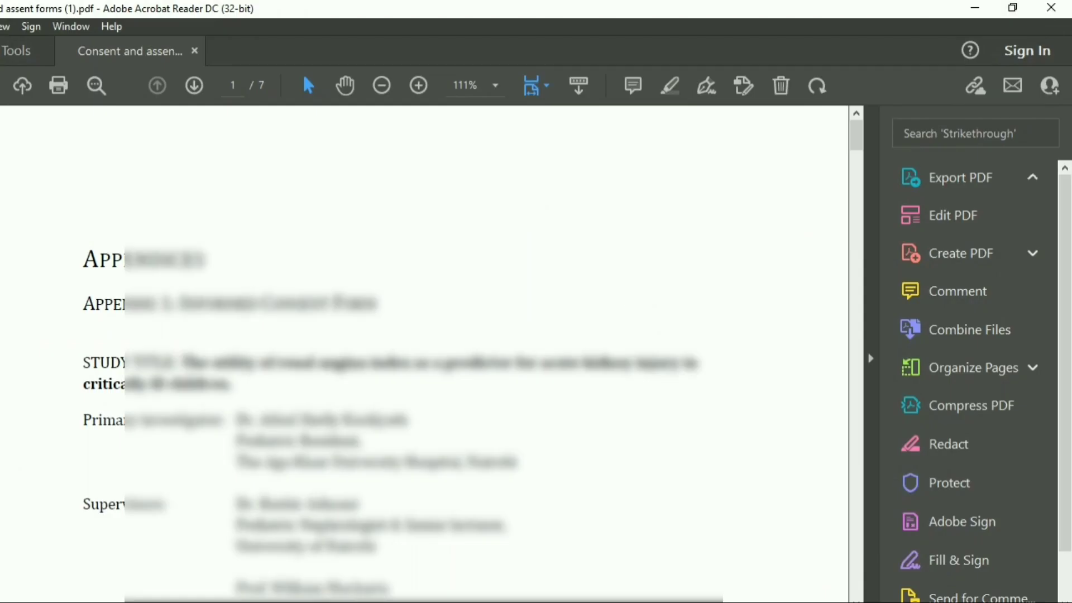
Step: Check whether the text of the INTRODUCTION paragraph on the PDF's first page can be selected or edited
scroll(424, 357, "down", 9)
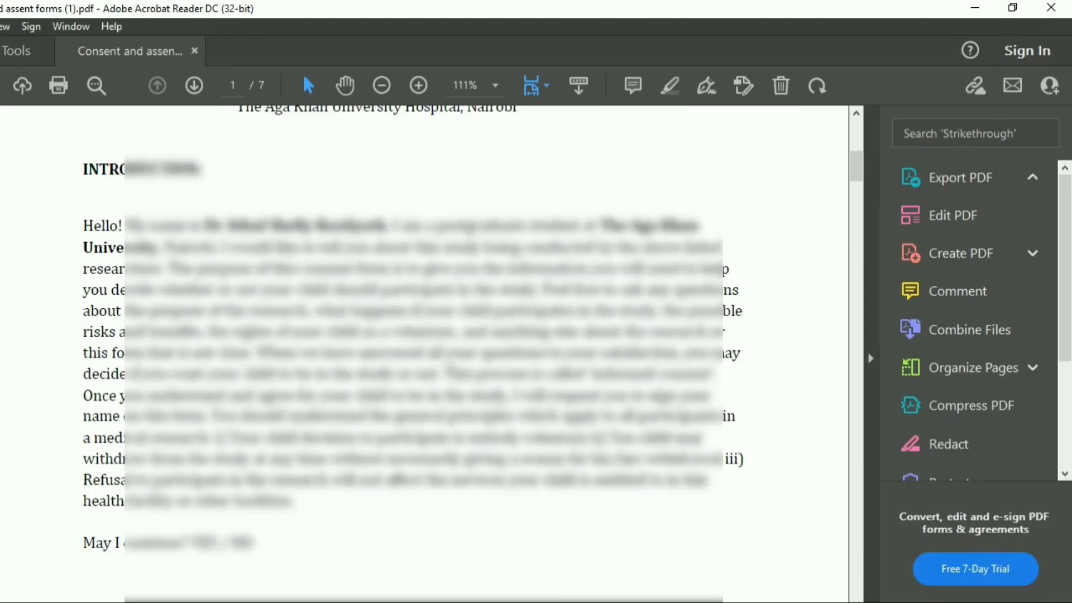
left_click_drag(241, 416, 392, 396)
left_click(350, 416)
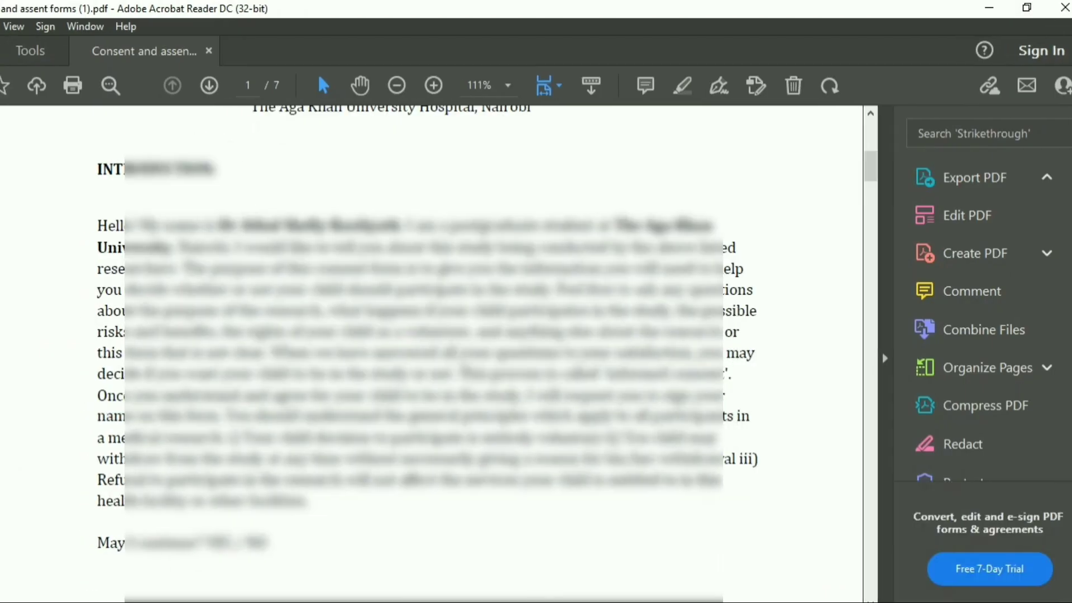
double_click(347, 415)
left_click(232, 396)
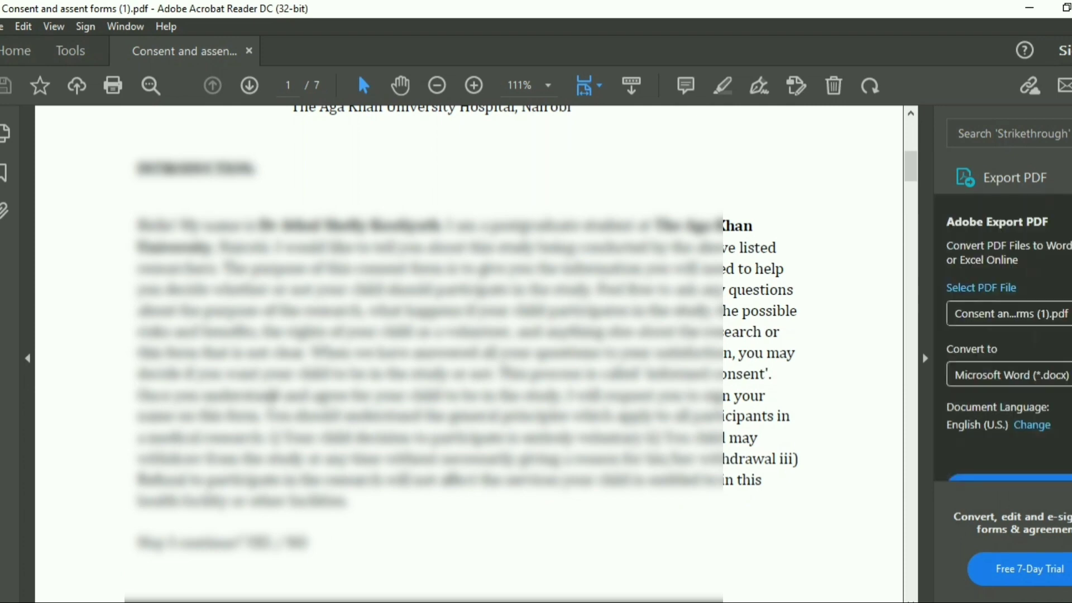